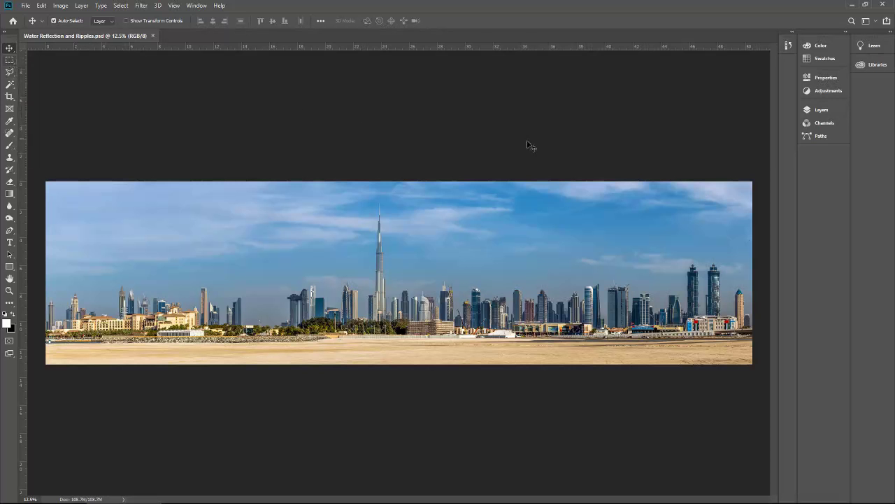
Step: Marquee-select the entire skyline panorama and copy it onto a new Layer 1
key(m)
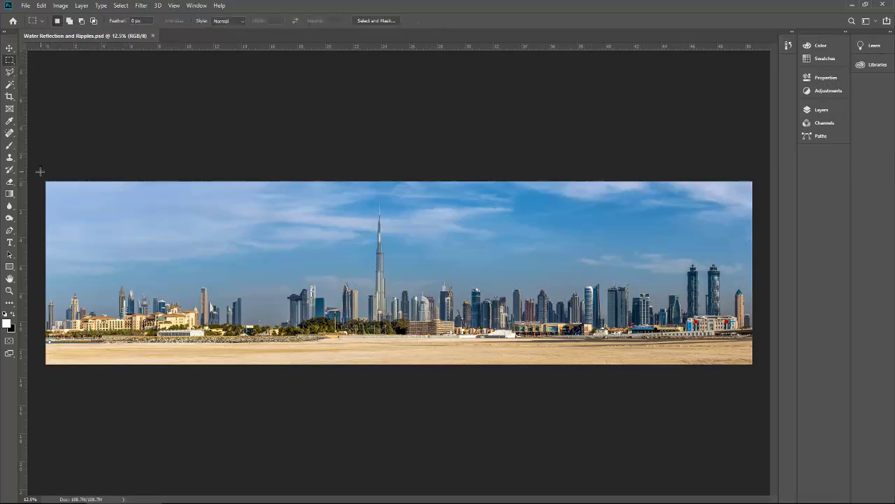
drag(46, 181, 759, 340)
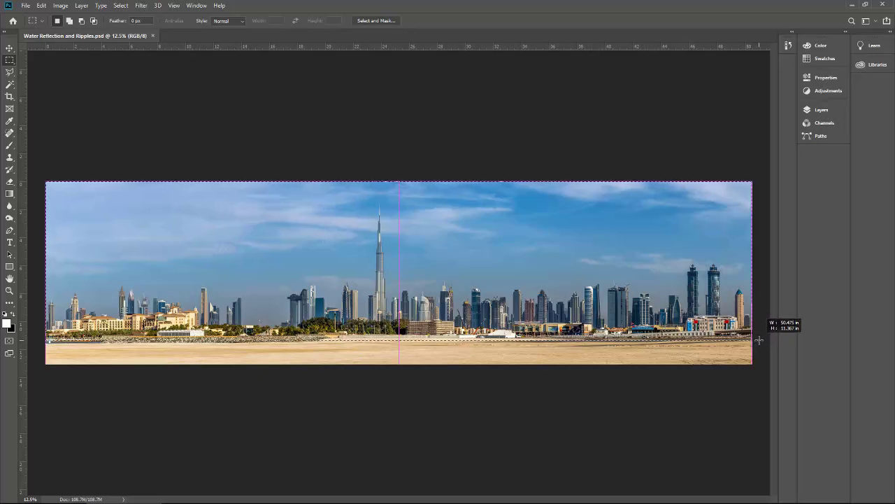
drag(759, 340, 758, 340)
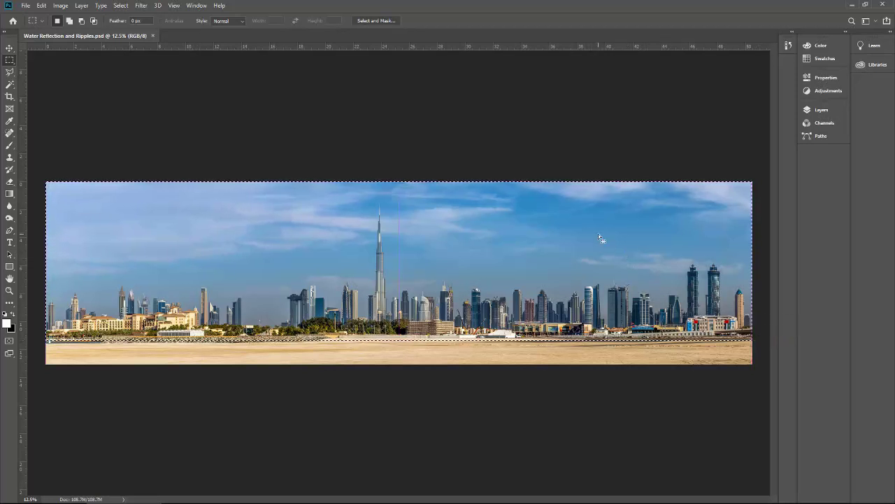
key(ctrl+j)
click(815, 110)
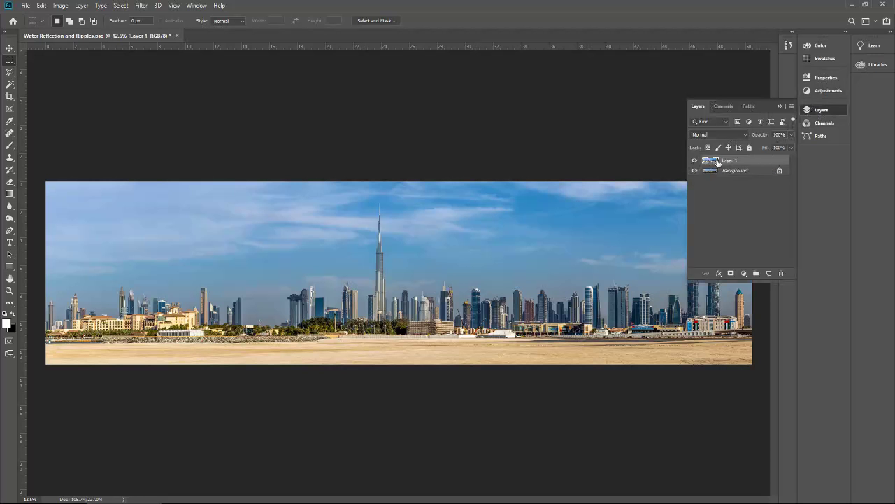
Step: Flip Layer 1 vertically with Free Transform
click(9, 47)
key(ctrl+t)
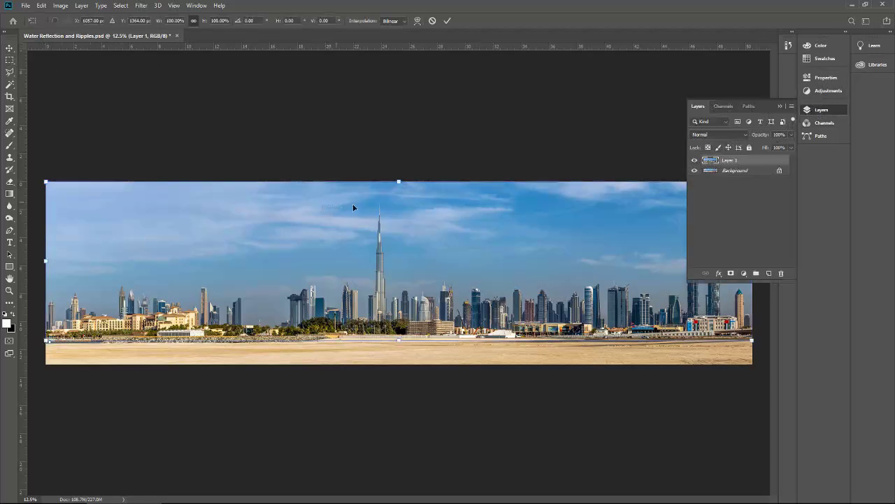
right_click(357, 203)
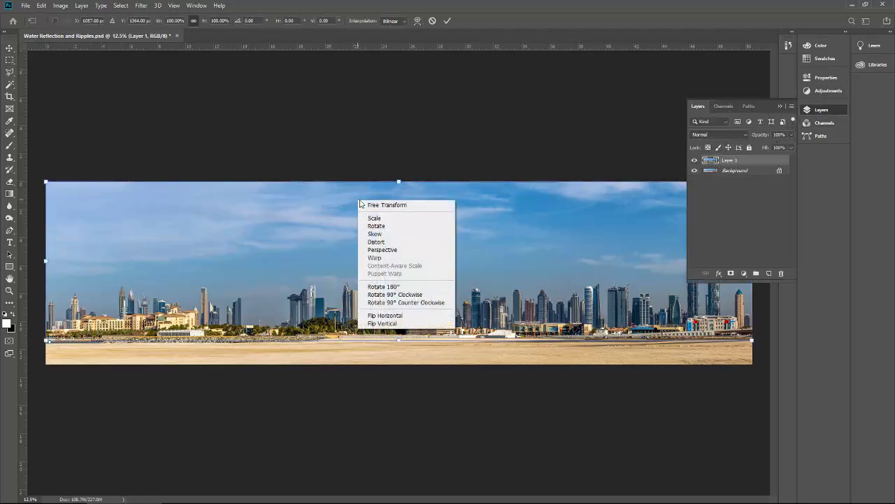
click(396, 326)
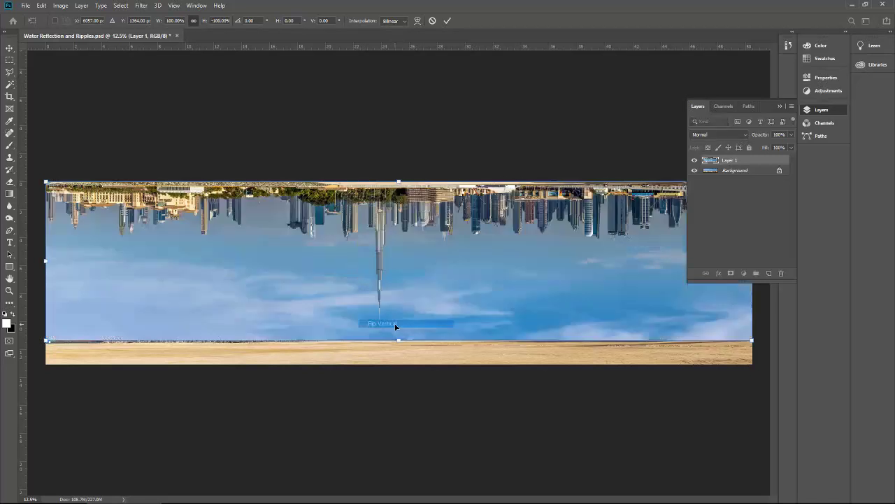
key(Return)
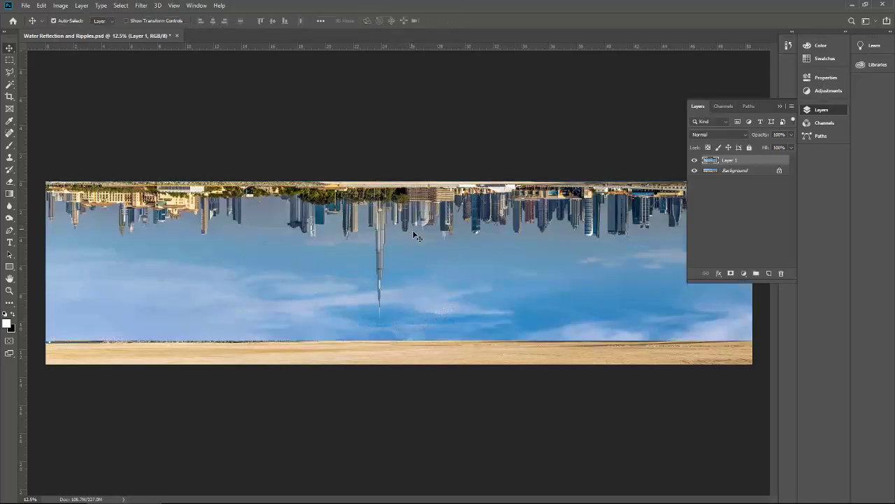
Step: Move the flipped layer down and align its bottom edge to the canvas bottom
drag(393, 199, 382, 357)
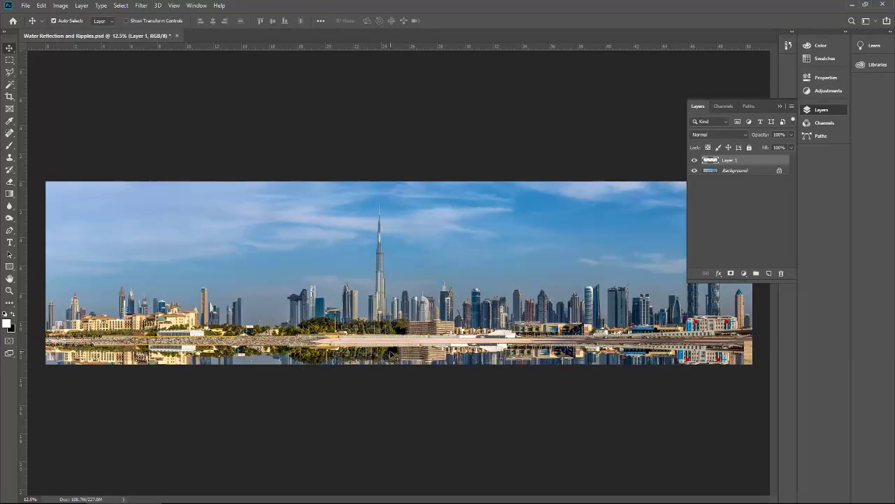
key(shift+Down)
key(shift+Down)
key(shift+Down)
key(shift+Down)
key(shift+Down)
key(shift+Down)
key(shift+Down)
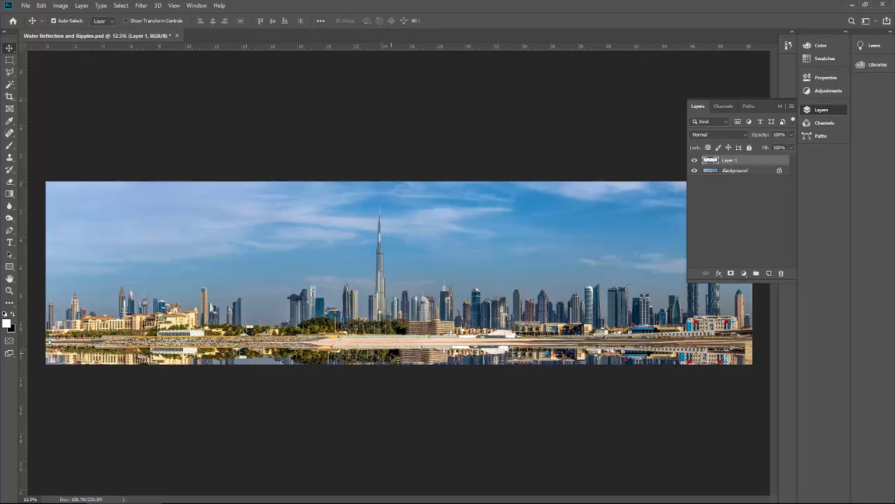
key(ctrl+a)
click(207, 23)
key(ctrl+d)
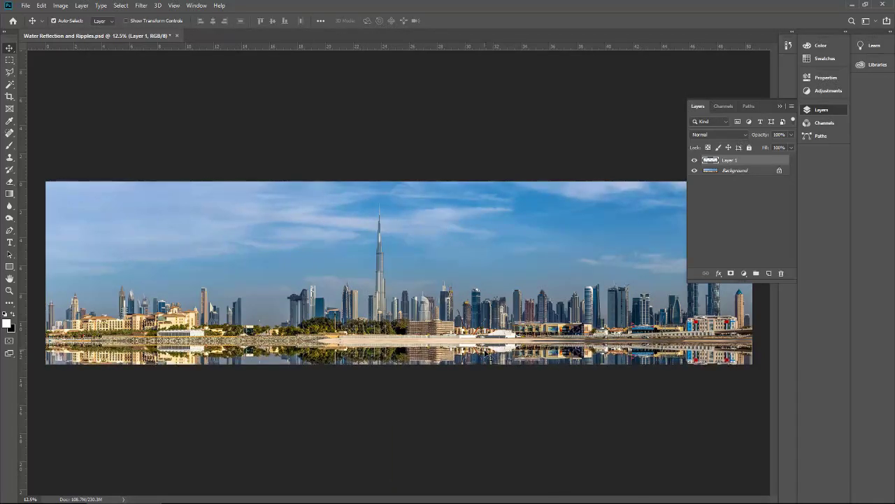
Step: Crop outward to lengthen the canvas downward until the whole mirrored reflection is visible
key(c)
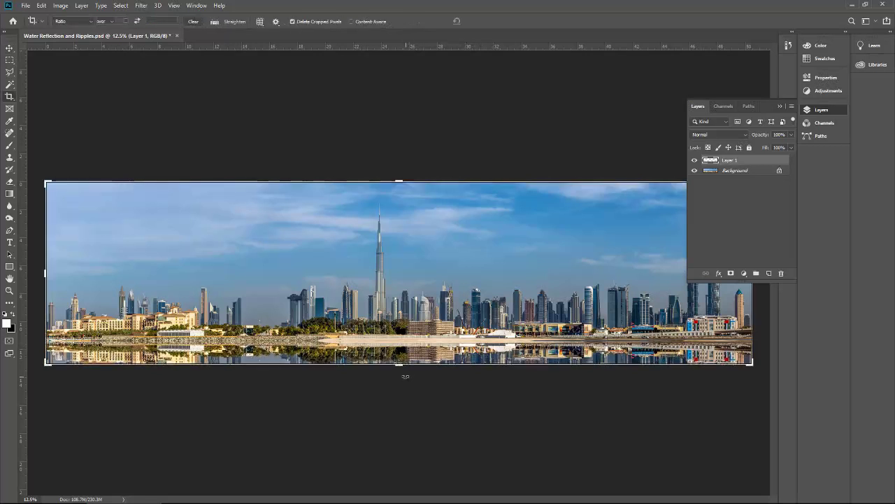
drag(398, 363, 403, 425)
key(Return)
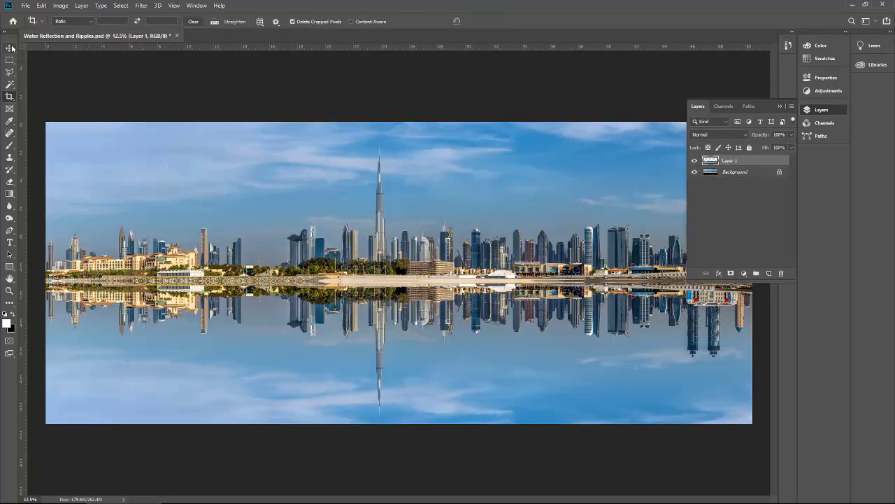
click(9, 49)
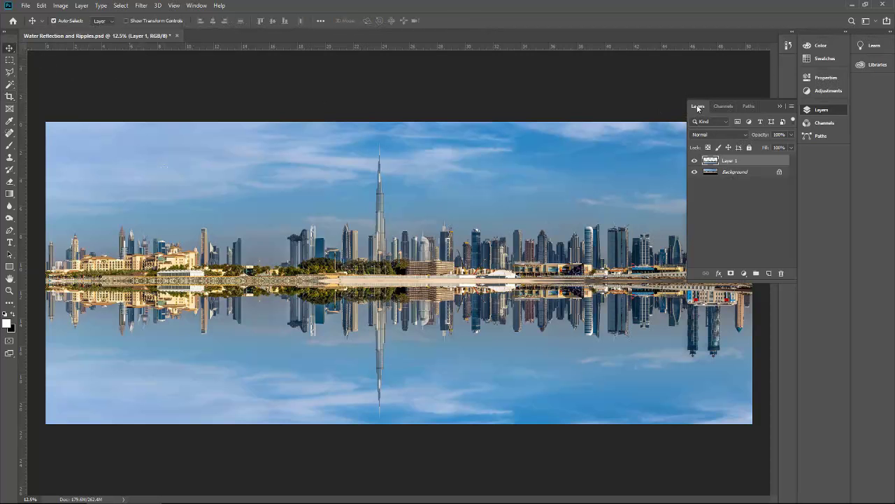
Step: Rename Layer 1 to 'Reflection' and convert it to a Smart Object
double_click(735, 161)
text(Rename)
text(Reflec)
text(tion)
key(Return)
right_click(747, 162)
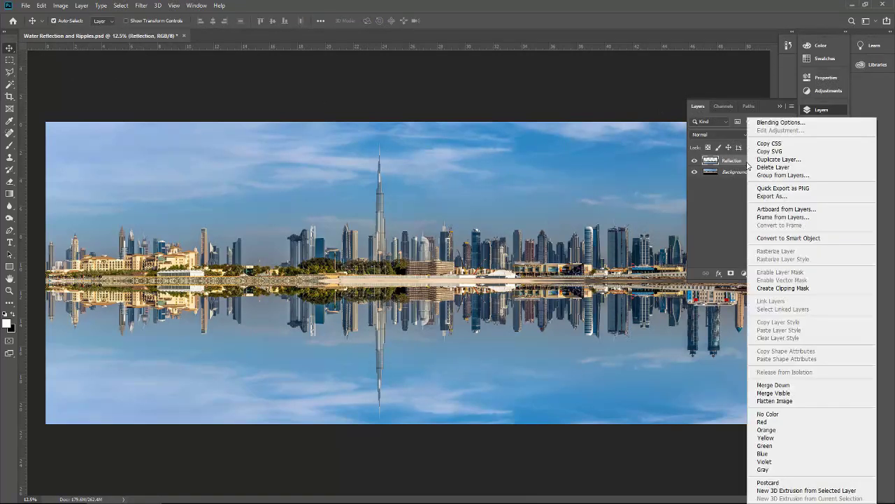
click(819, 239)
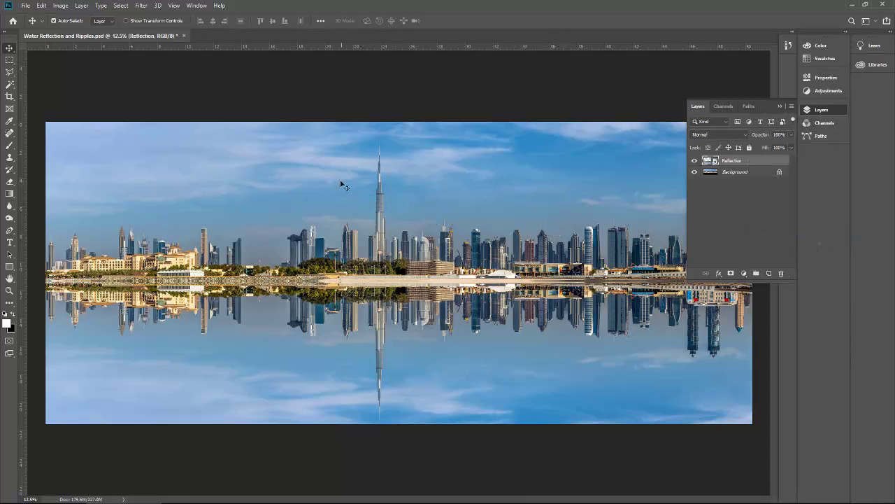
Step: Apply a Surface Blur smart filter with Radius 5 pixels and Threshold 5 levels
click(141, 7)
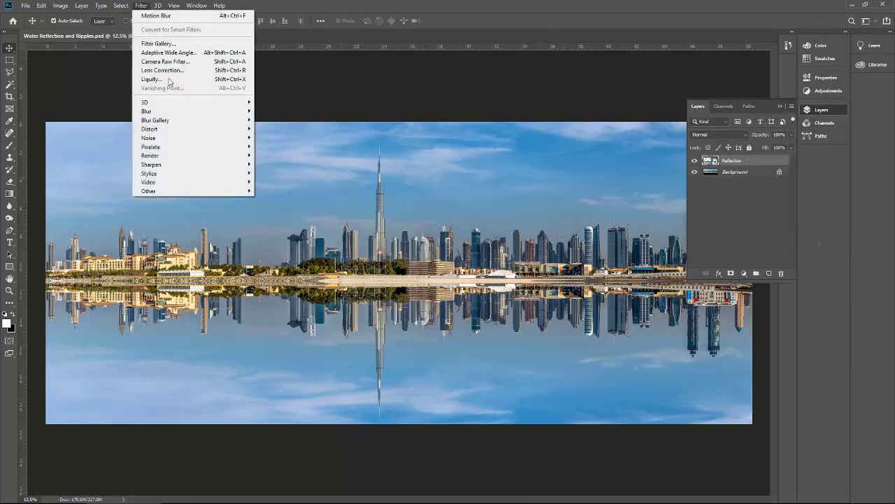
mouse_move(177, 113)
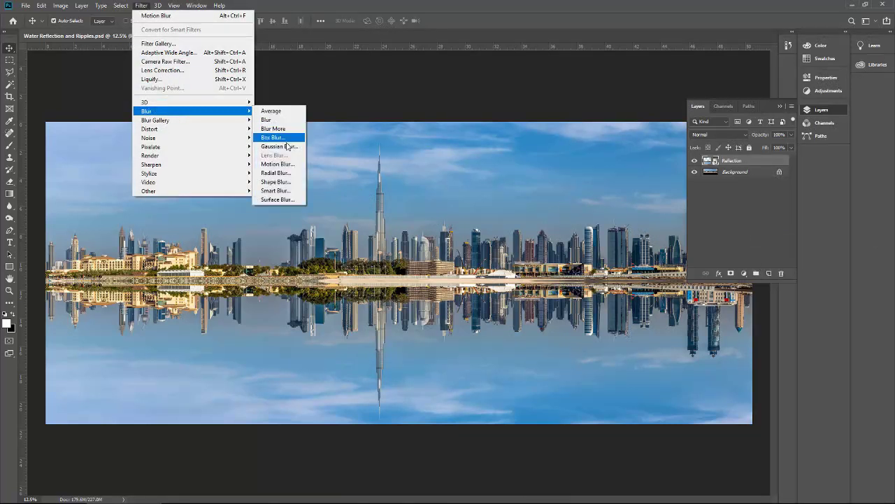
click(294, 200)
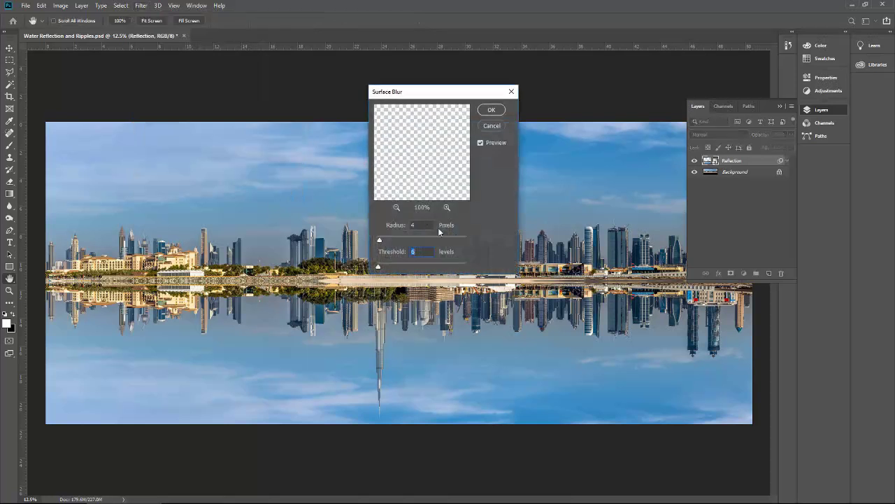
key(shift+Tab)
key(Tab)
text(5)
click(488, 112)
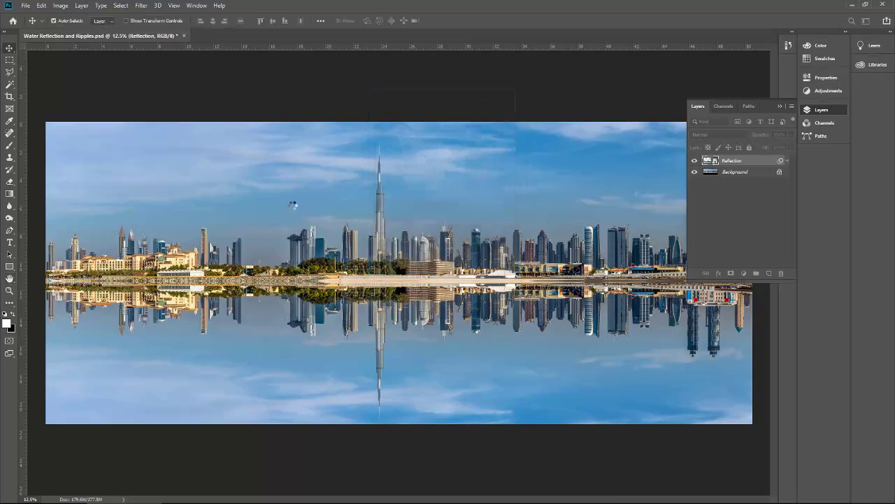
Step: Stack a Motion Blur smart filter (Angle 90°, Distance 8 px) above Surface Blur
click(142, 7)
mouse_move(175, 114)
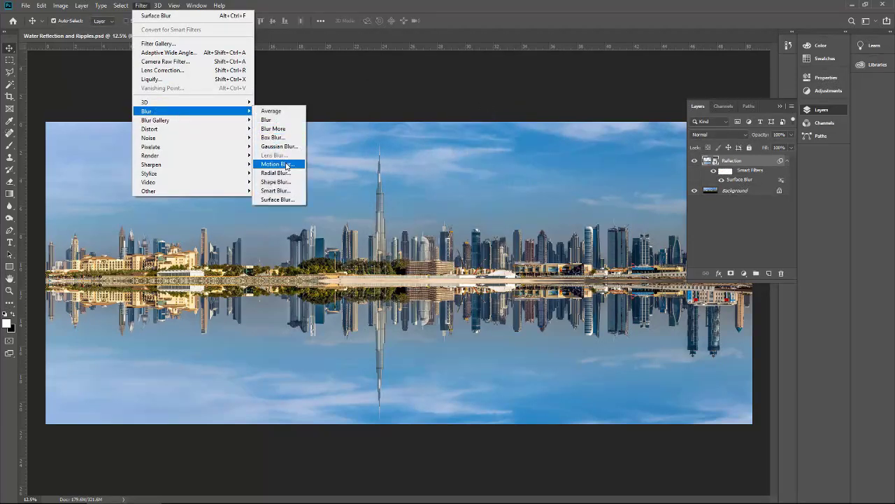
click(287, 165)
drag(285, 75, 217, 62)
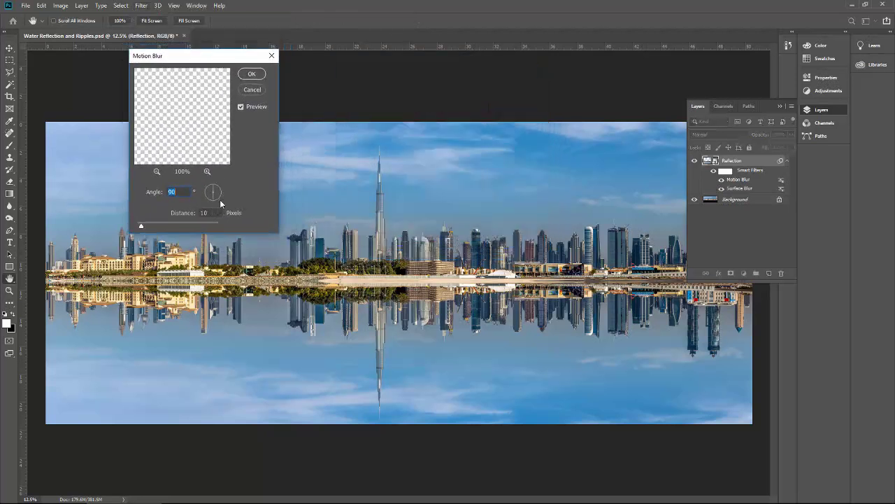
key(Tab)
text(8)
click(252, 75)
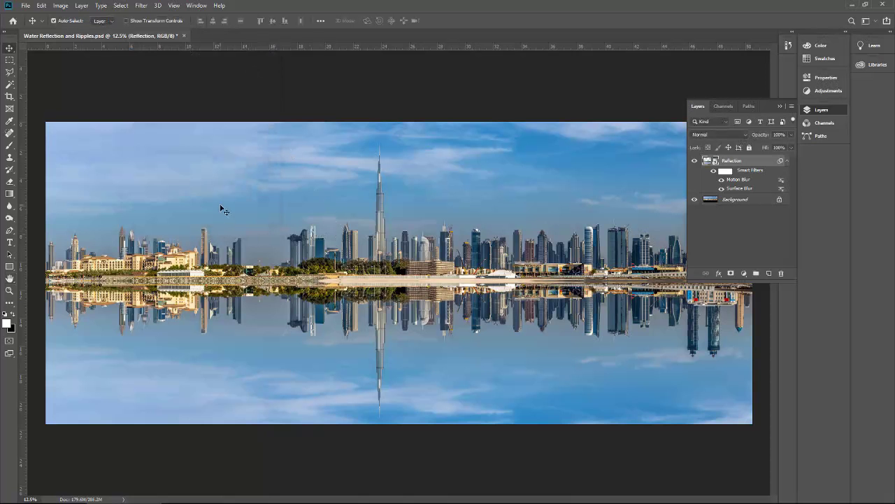
Step: Create Untitled-1 at 500 × 1000 pixels, 240 ppi, with Black background contents
click(26, 6)
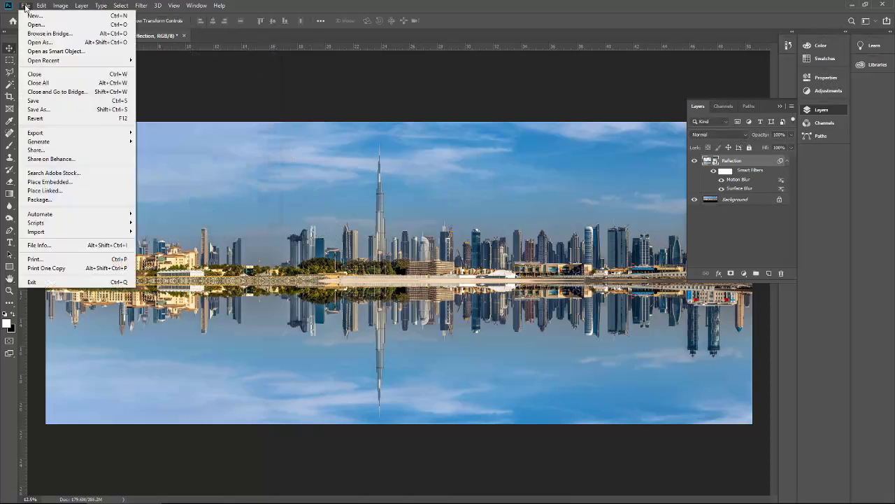
click(31, 15)
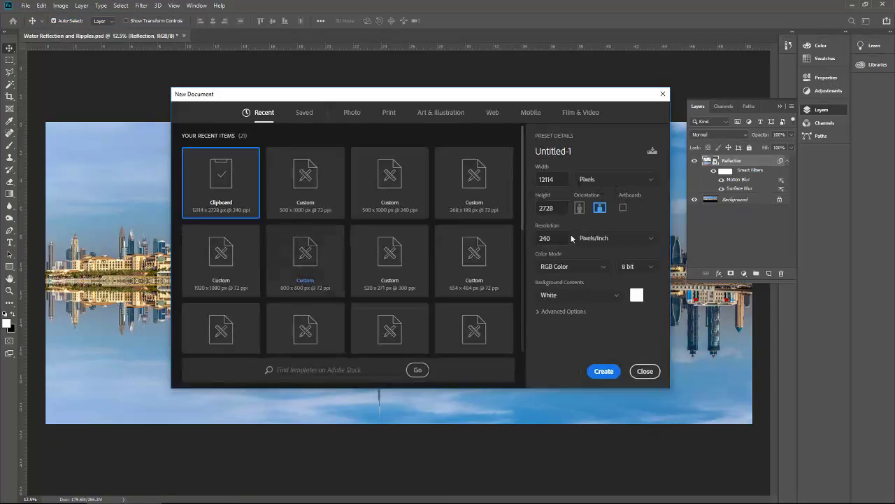
drag(565, 210, 528, 210)
text(1000)
drag(564, 179, 518, 181)
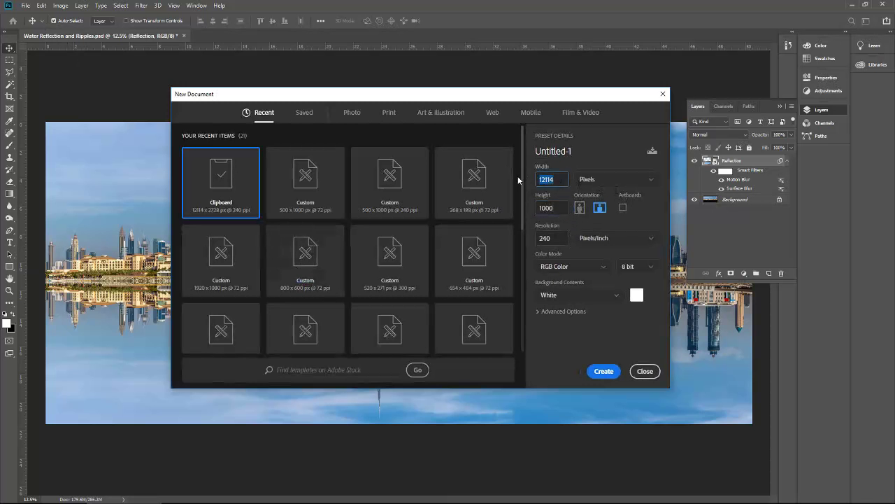
text(500)
key(BackSpace)
text(3)
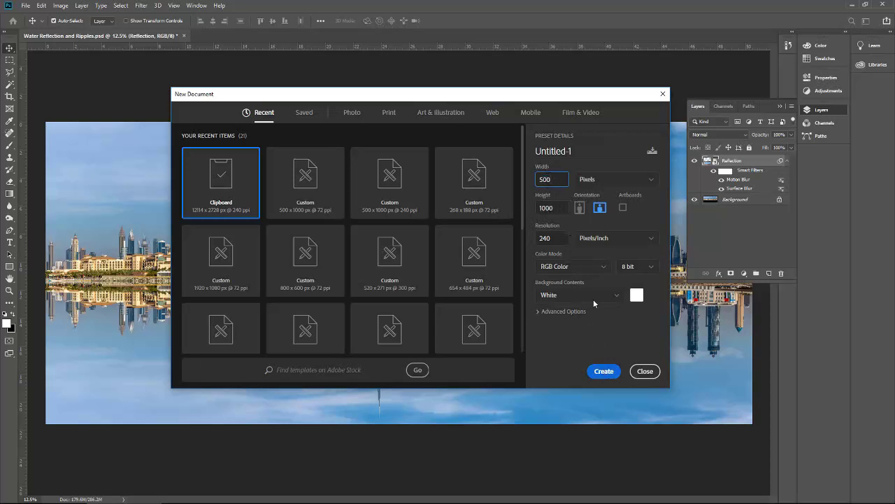
click(606, 297)
click(569, 327)
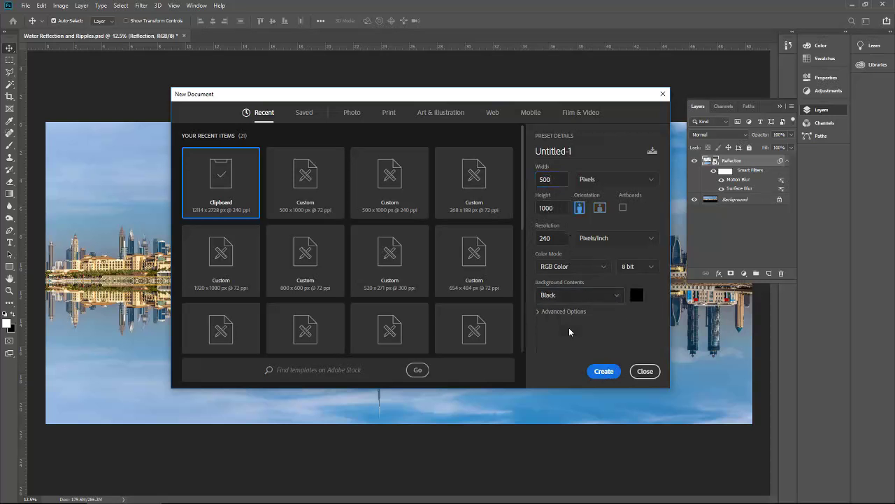
click(605, 372)
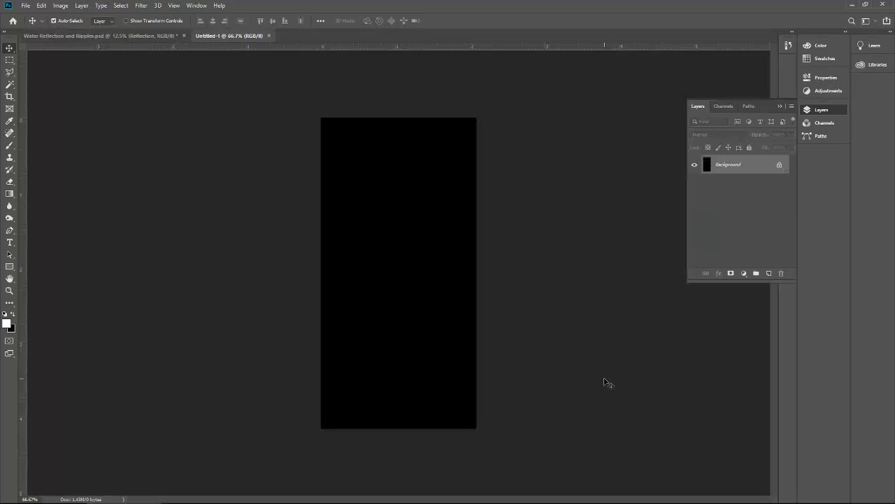
Step: Convert the locked Background of Untitled-1 into an editable Layer 0
double_click(707, 165)
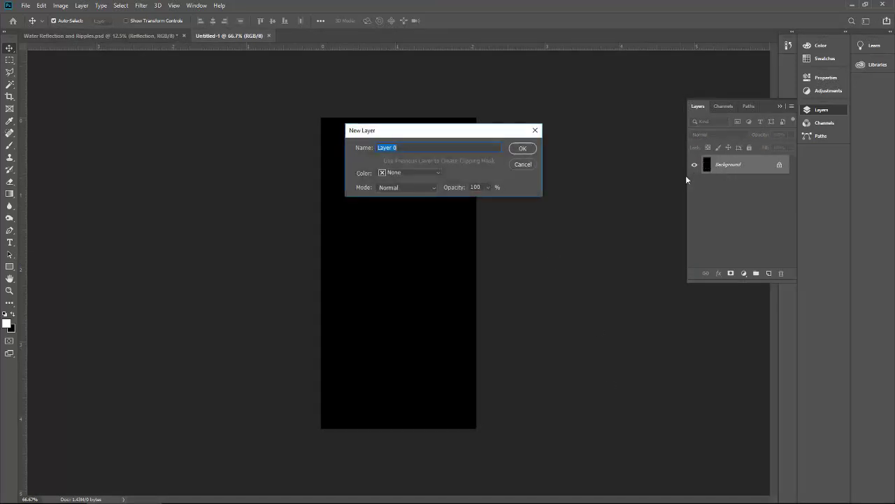
click(523, 148)
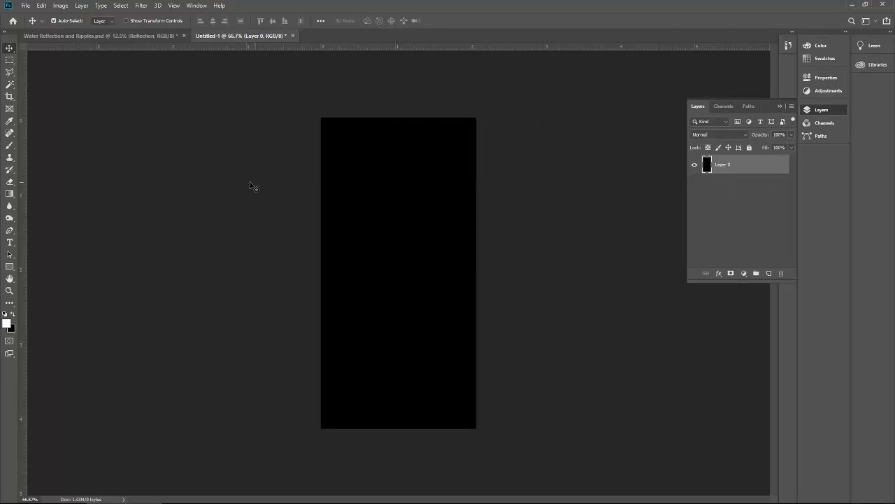
Step: Add Noise to Layer 0: Amount 400%, Uniform distribution, Monochromatic
click(141, 6)
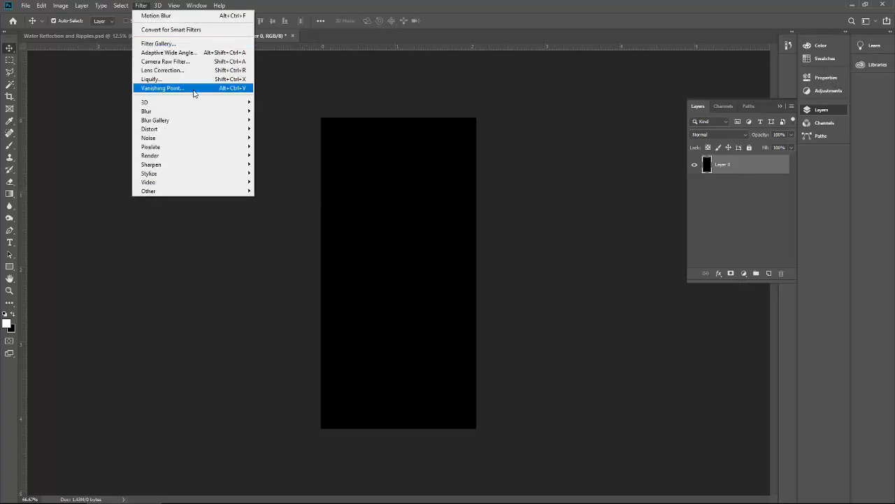
mouse_move(195, 140)
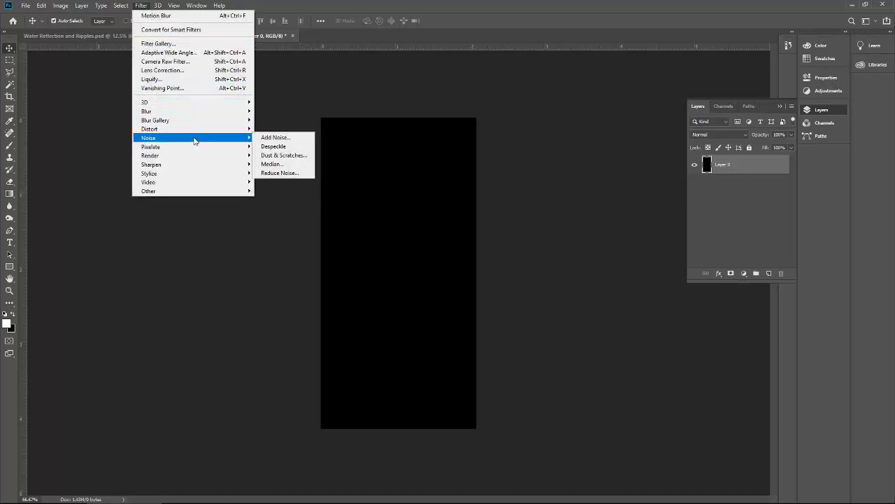
click(273, 137)
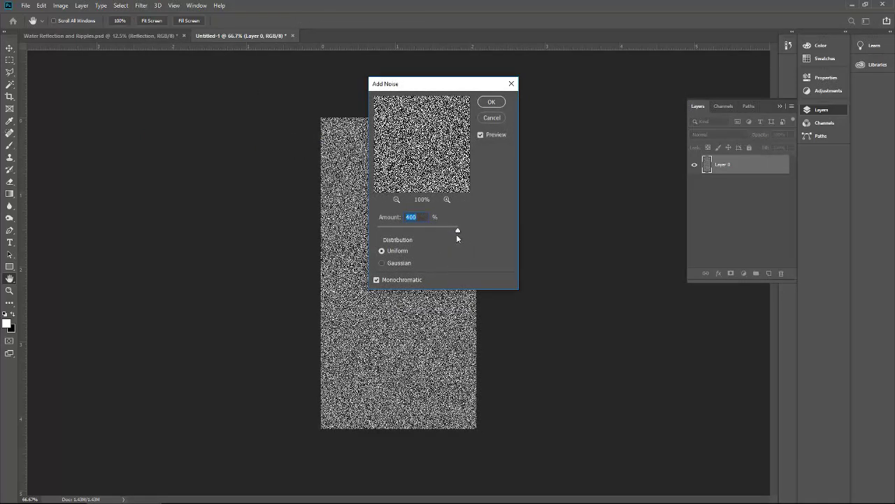
drag(457, 231, 418, 230)
click(396, 263)
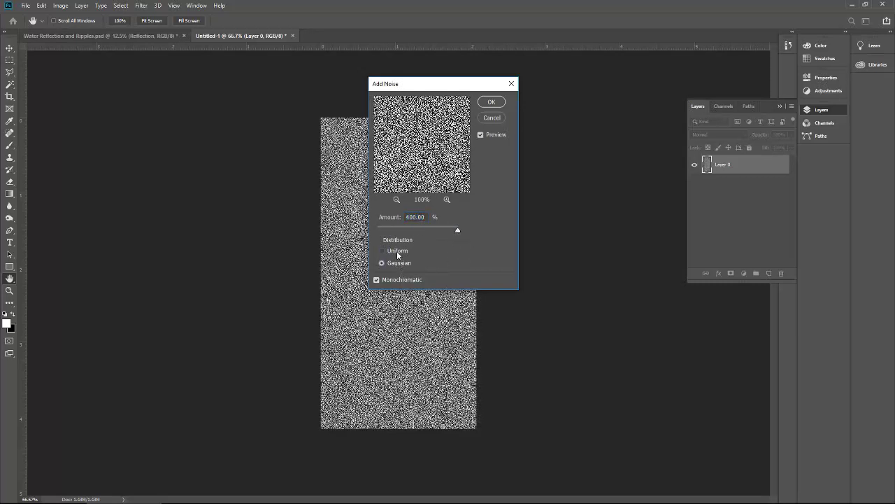
click(397, 250)
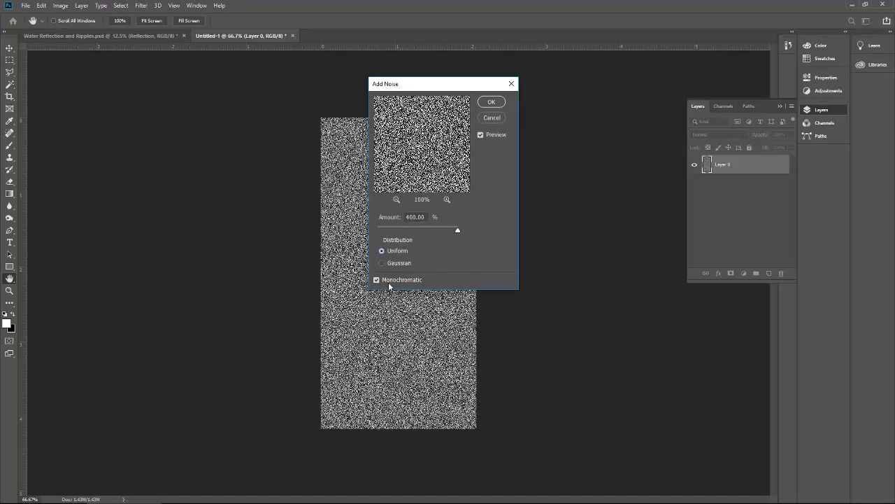
click(389, 281)
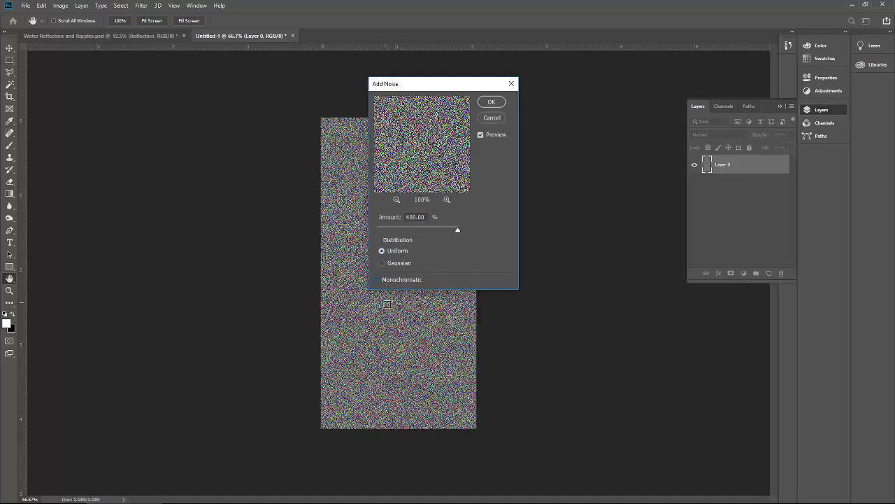
click(389, 281)
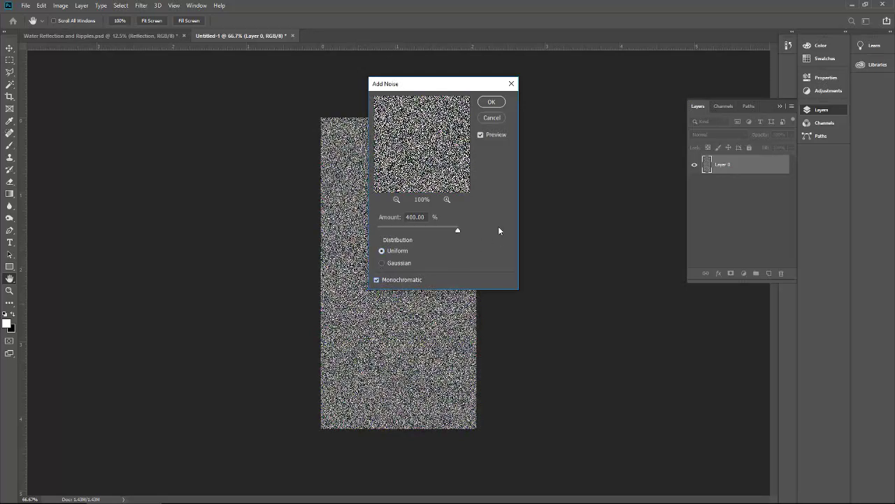
click(491, 103)
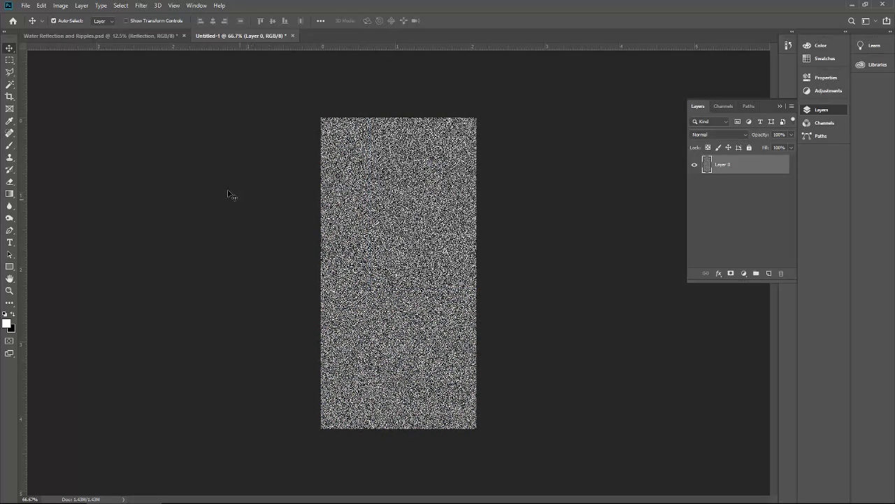
Step: Apply a Gaussian Blur with Radius 1.3 pixels to the noise on Layer 0
click(142, 5)
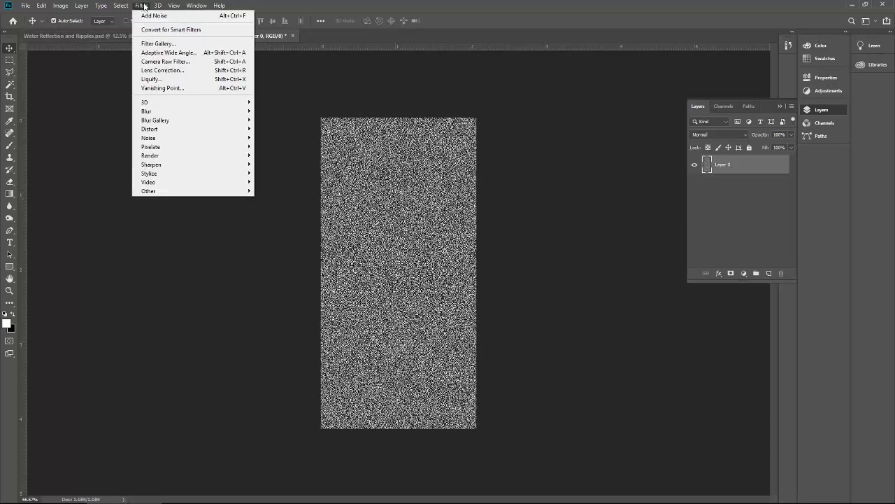
mouse_move(189, 113)
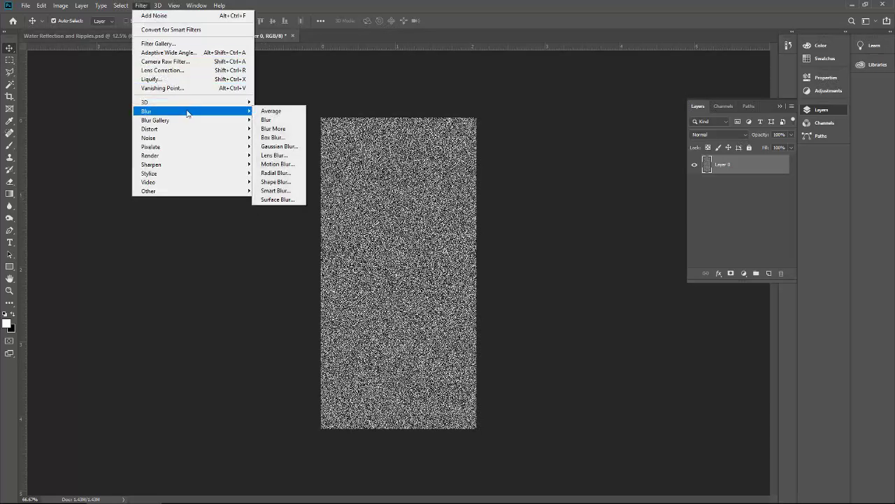
click(297, 147)
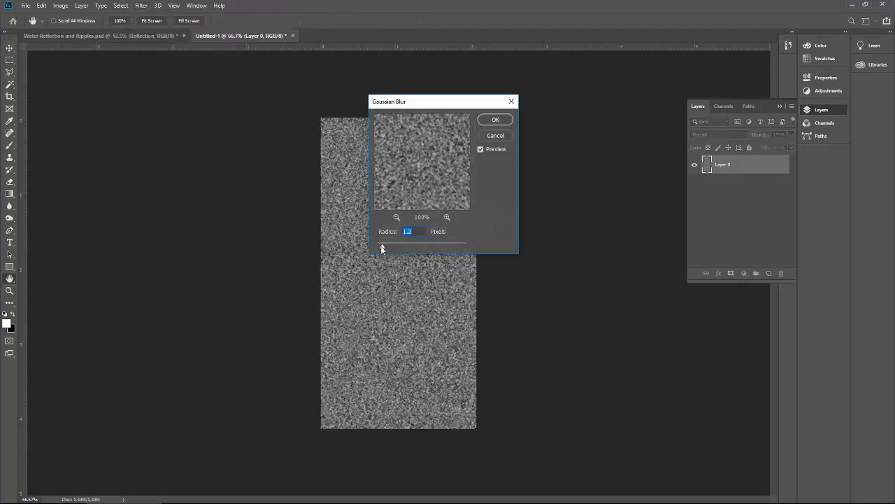
mouse_move(383, 247)
mouse_down()
mouse_move(398, 248)
mouse_move(381, 251)
mouse_up()
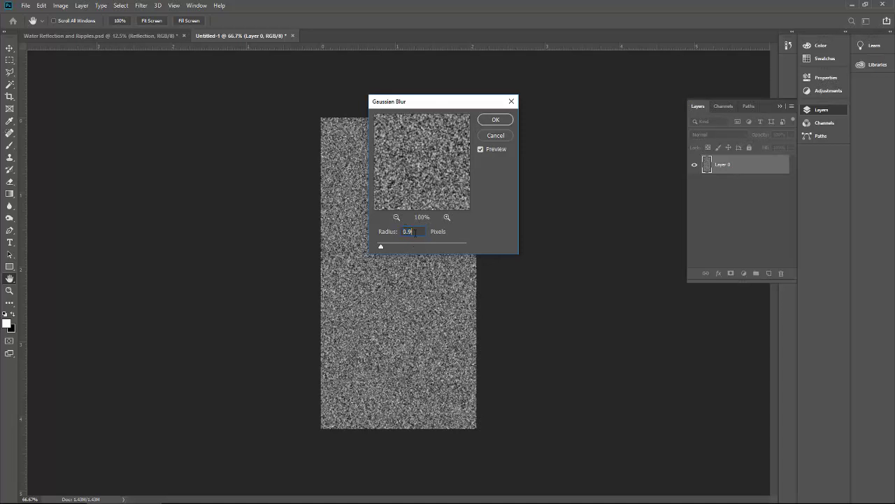
text(1.3)
click(491, 120)
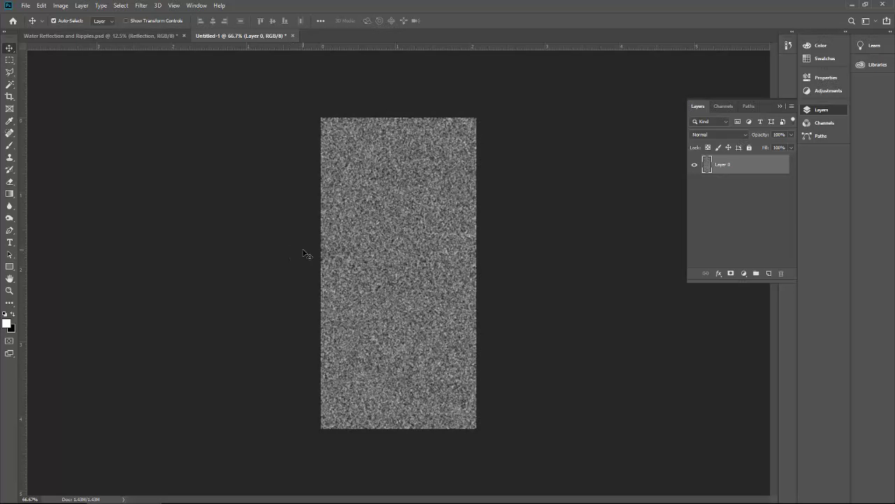
Step: Show the Channels panel, preview Red, Green and Blue, and settle on the Red channel
click(723, 107)
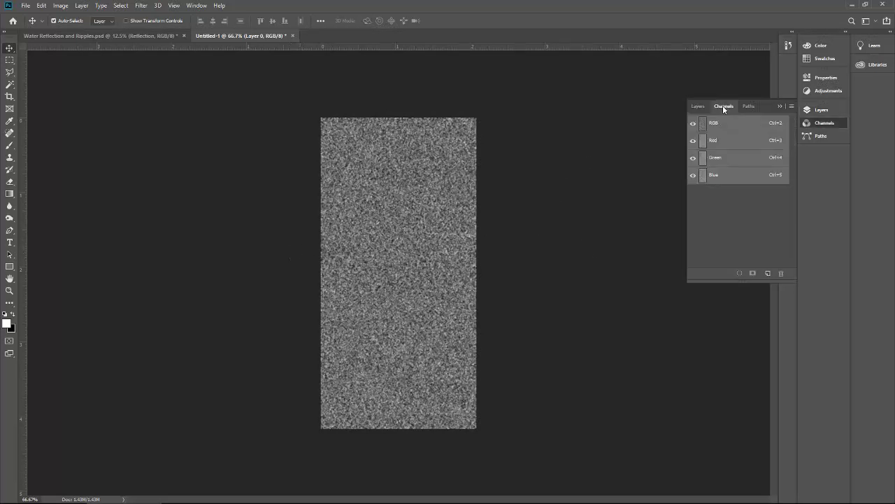
click(713, 142)
click(717, 158)
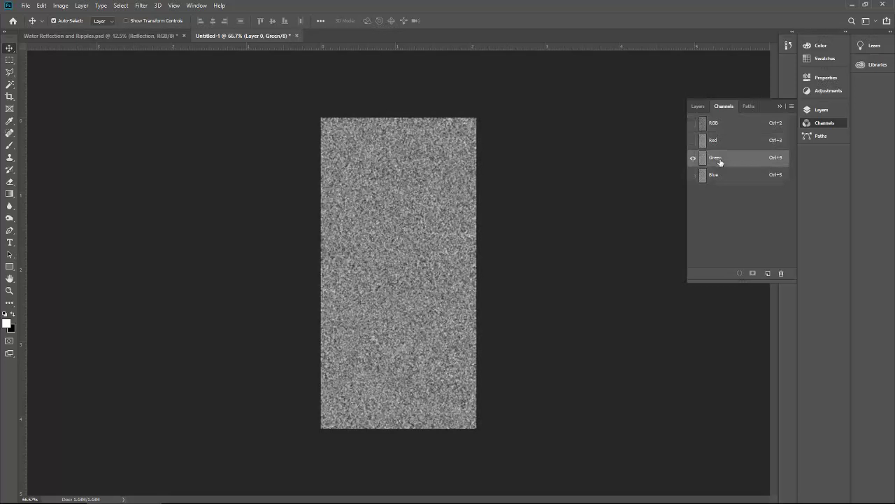
click(723, 176)
click(720, 143)
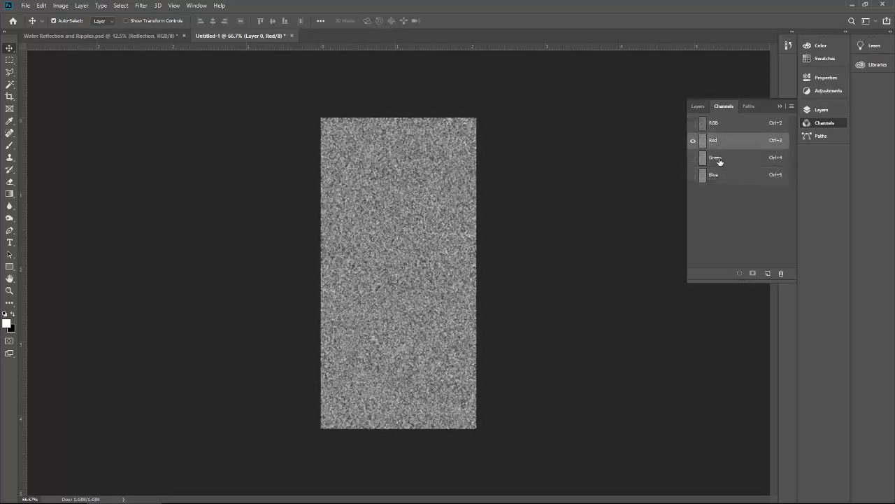
click(716, 159)
click(713, 175)
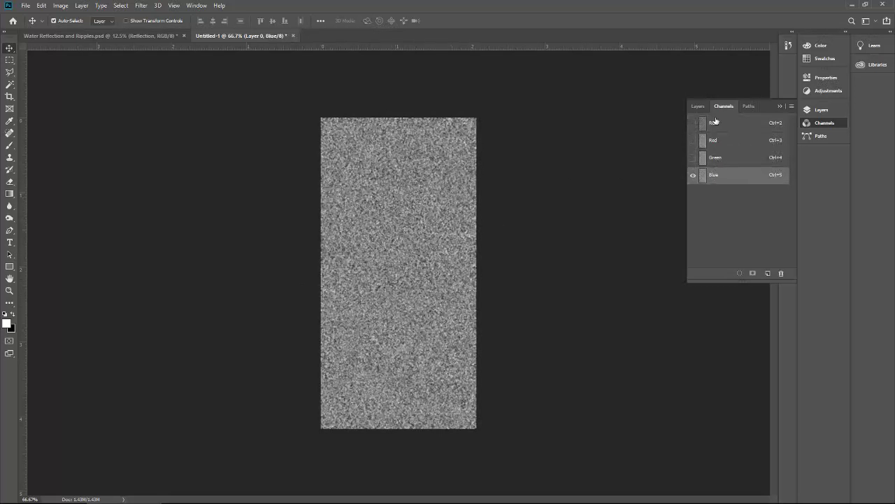
click(717, 140)
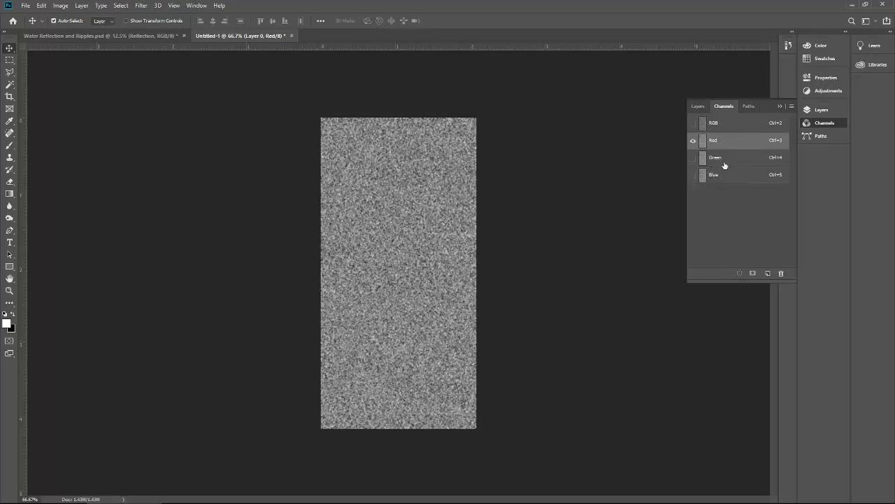
click(728, 154)
click(708, 143)
Step: Apply Stylize > Emboss to the Red channel with Angle 180°, Height 1 pixel, Amount 500%
click(140, 6)
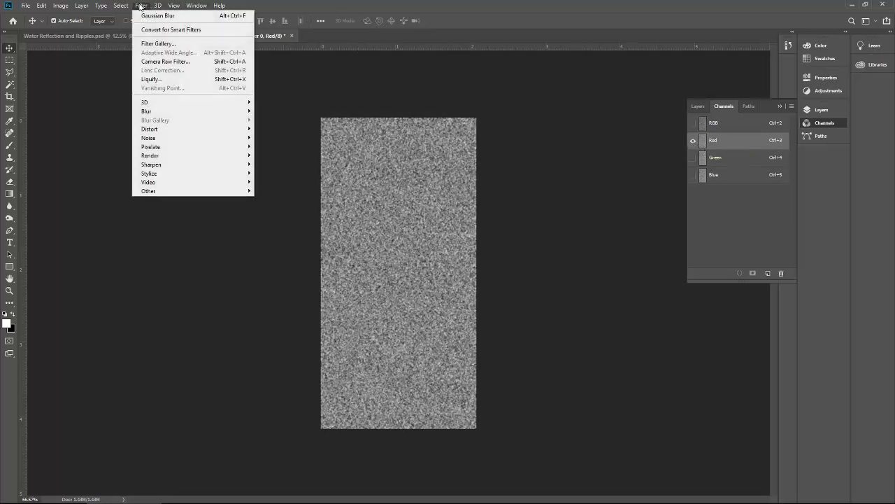
mouse_move(189, 174)
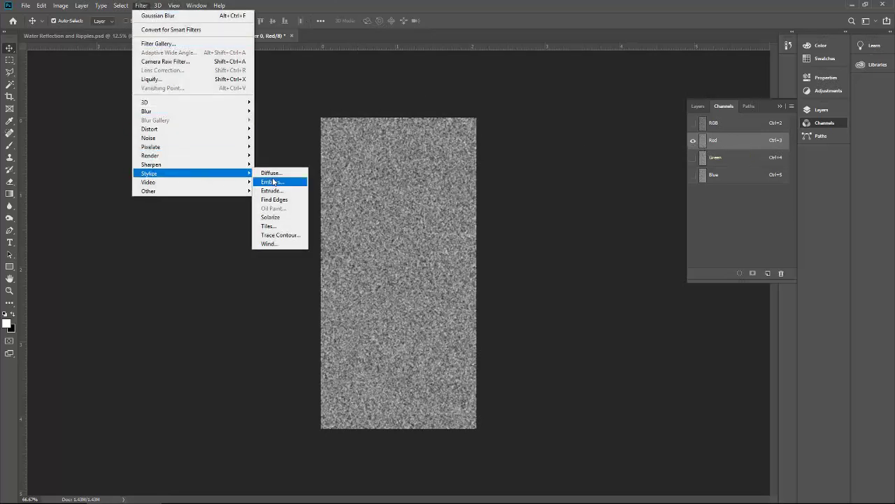
click(297, 181)
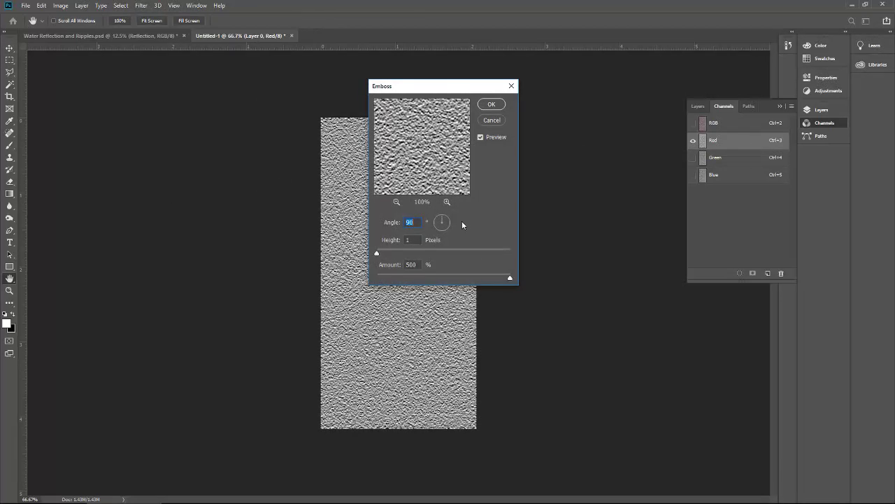
drag(451, 230, 437, 226)
text(180)
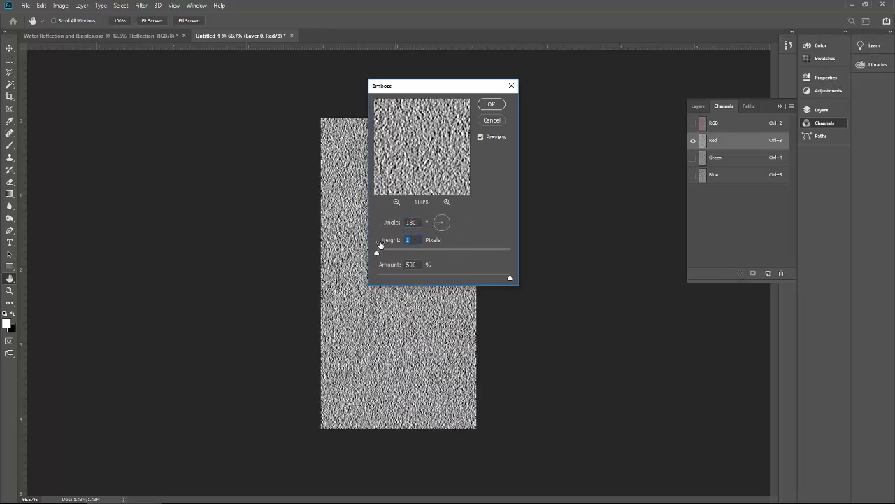
double_click(416, 241)
drag(375, 255, 371, 254)
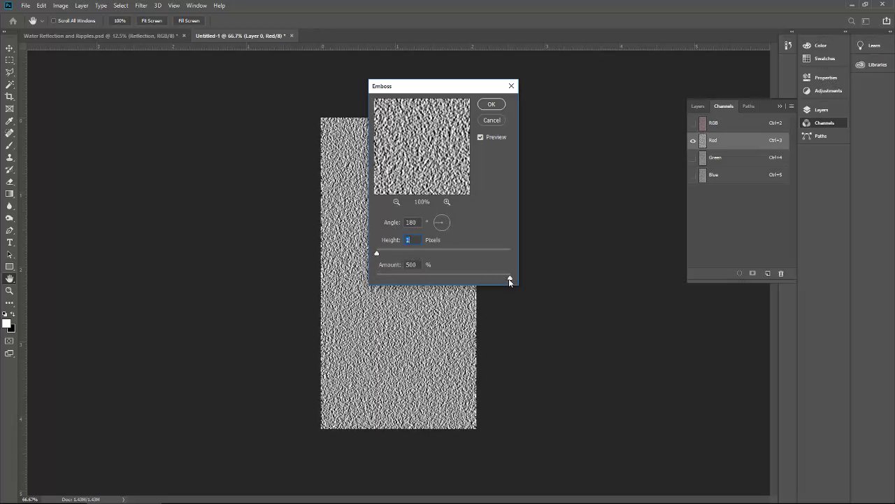
drag(502, 275, 542, 278)
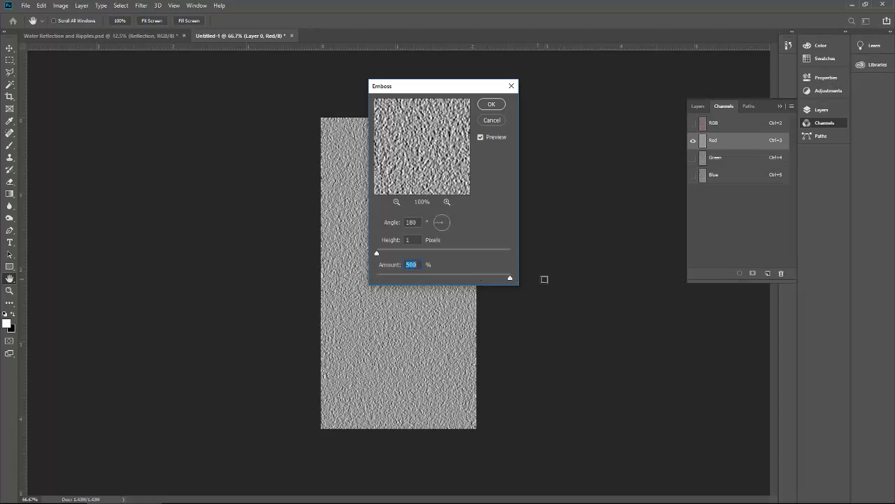
click(491, 105)
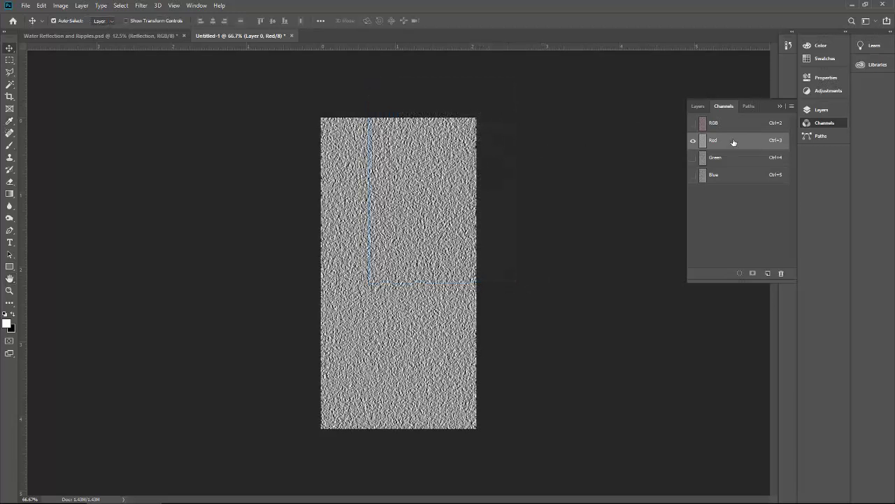
Step: Compare the embossed Red channel with the plain Green channel, ending on Green
click(706, 160)
click(707, 142)
click(707, 157)
click(707, 146)
click(708, 158)
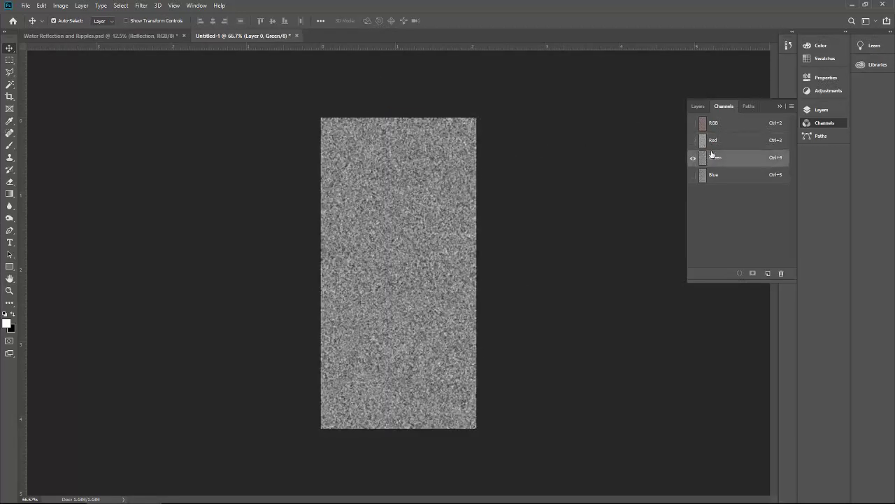
click(710, 144)
click(711, 158)
click(710, 144)
click(711, 159)
Step: Apply Stylize > Emboss to the Green channel with Angle 90°, Height 1 pixel, Amount 500%
click(142, 5)
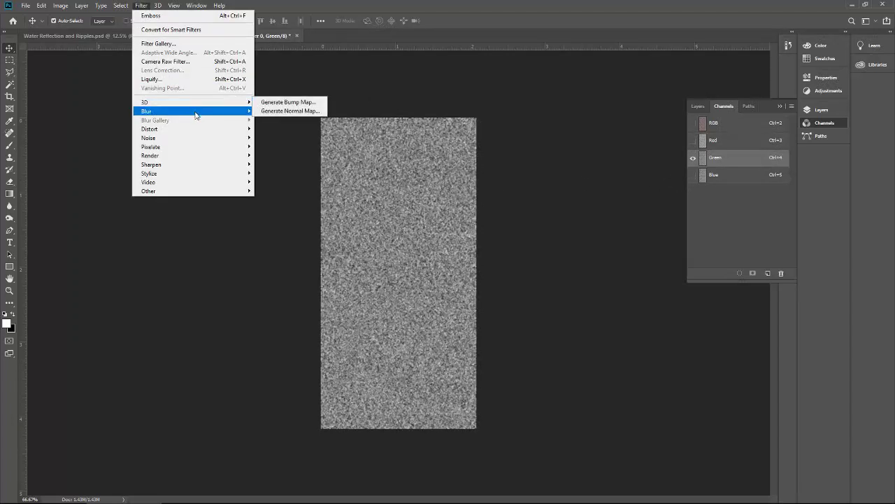
mouse_move(192, 175)
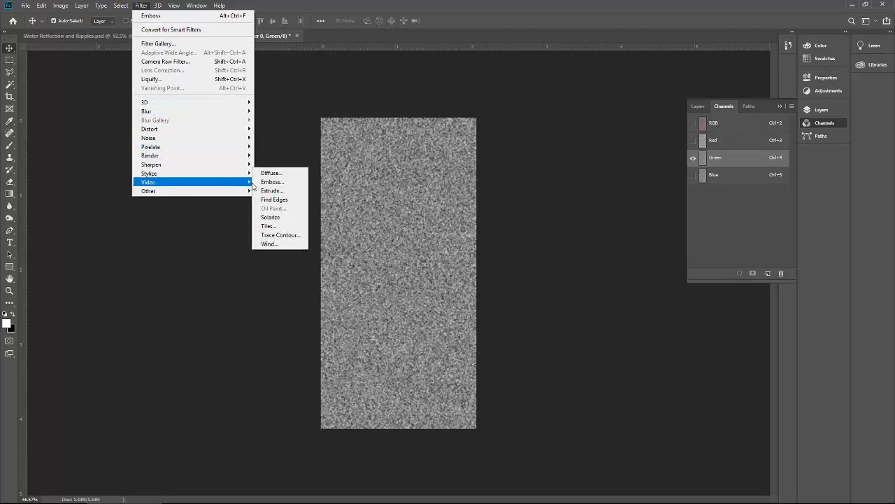
click(291, 183)
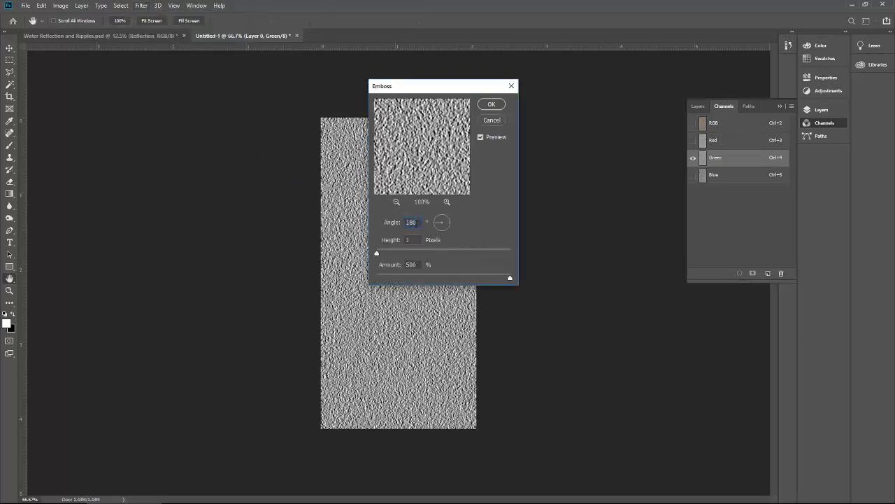
double_click(411, 222)
text(90)
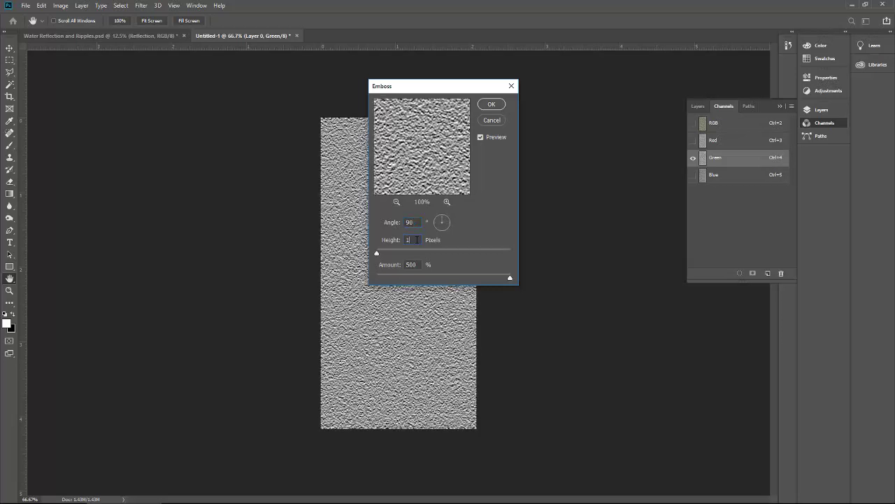
drag(491, 278, 512, 282)
click(491, 105)
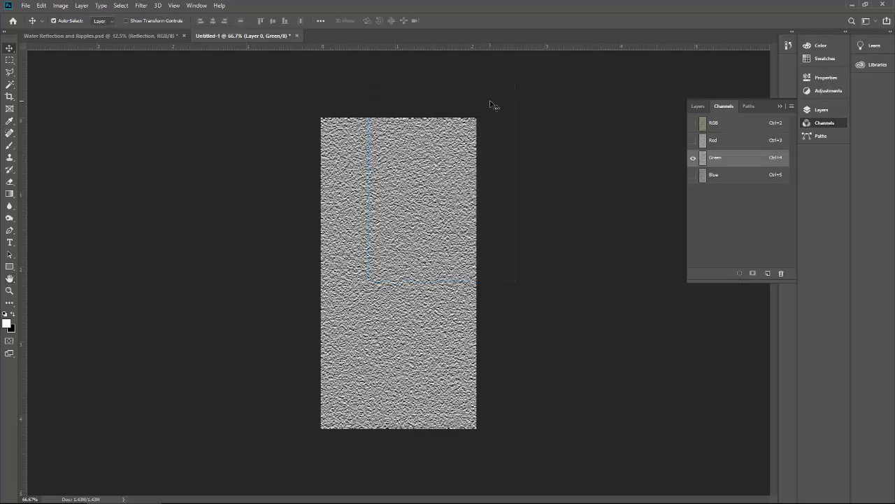
Step: View the Blue, Green and Red channels in turn, then zoom out on the Red texture
click(721, 174)
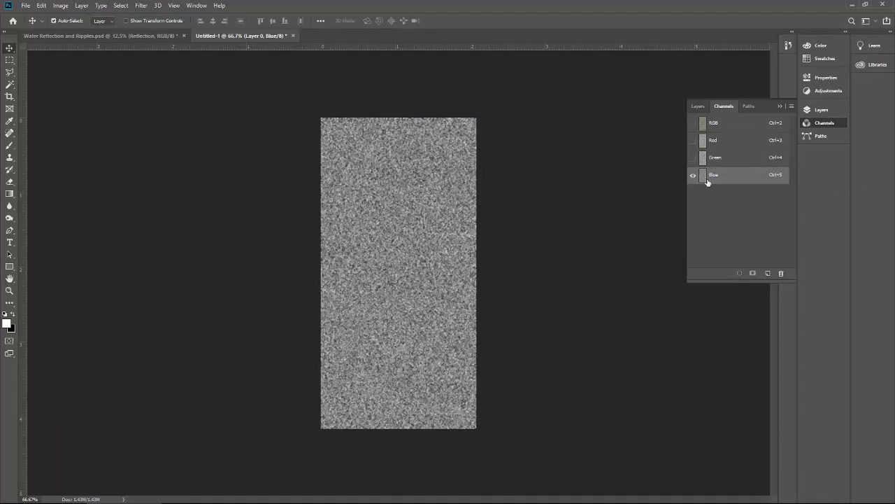
click(712, 159)
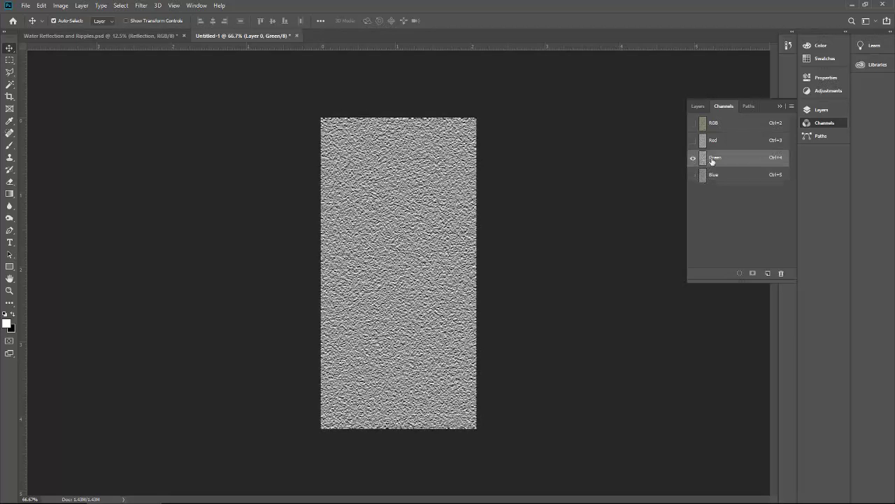
click(712, 139)
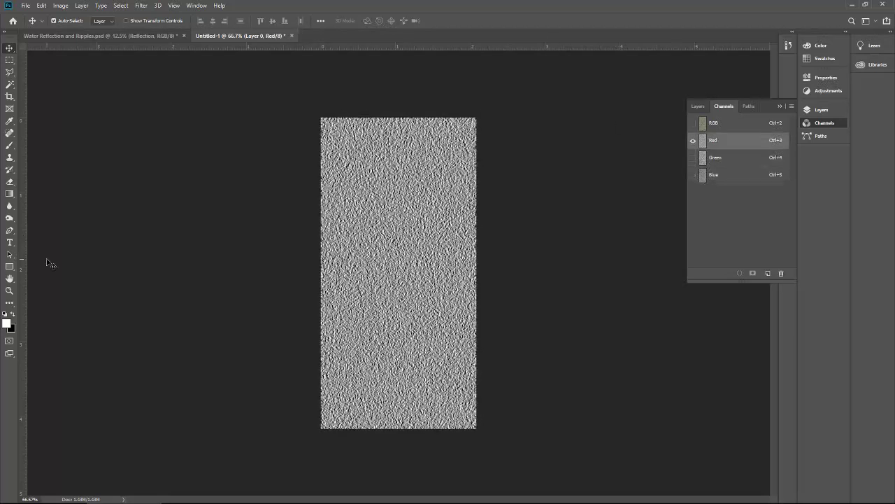
key(ctrl+minus)
key(ctrl+minus)
key(ctrl+minus)
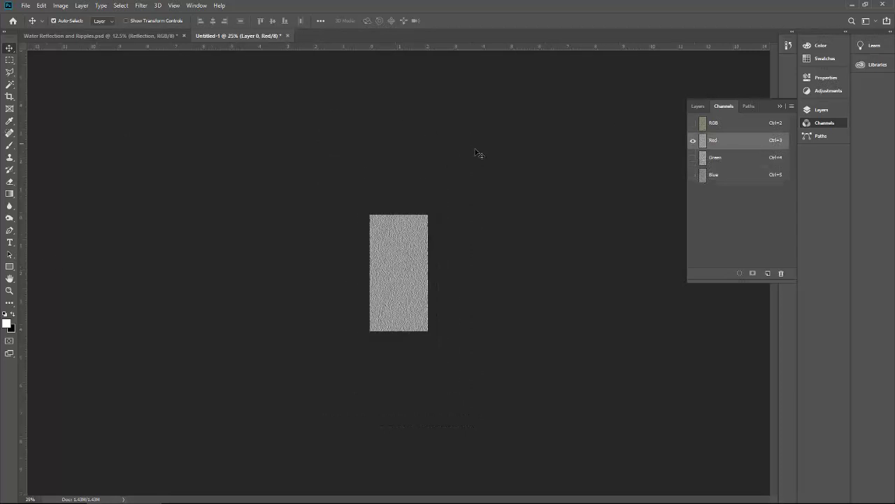
Step: Switch to the Layers panel and dismiss the move-tool error message
click(697, 106)
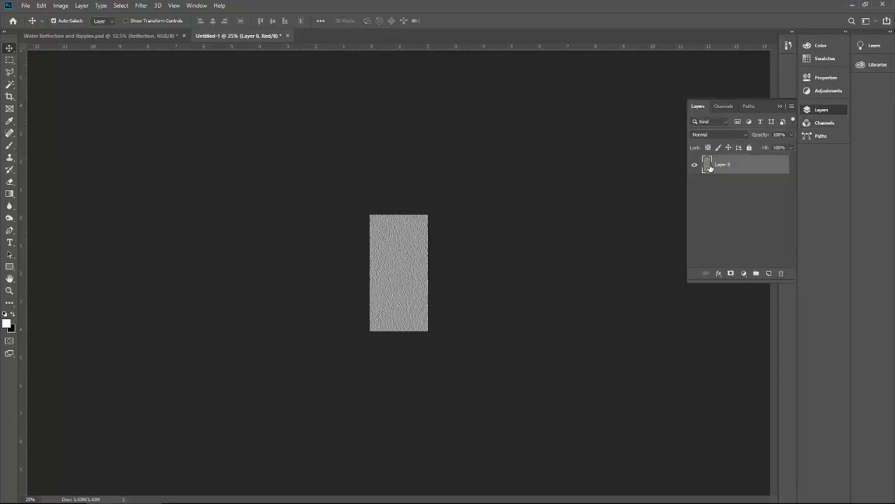
click(489, 222)
click(415, 234)
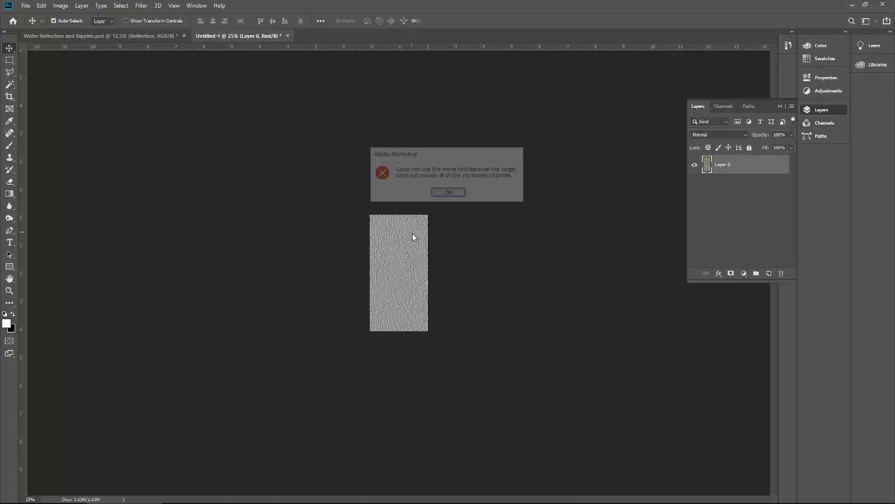
click(450, 193)
Step: Select the RGB composite and Layer 0, undo a stray move, zoom to 12.5%, start Free Transform
click(697, 177)
click(702, 167)
drag(398, 264, 393, 243)
key(ctrl+z)
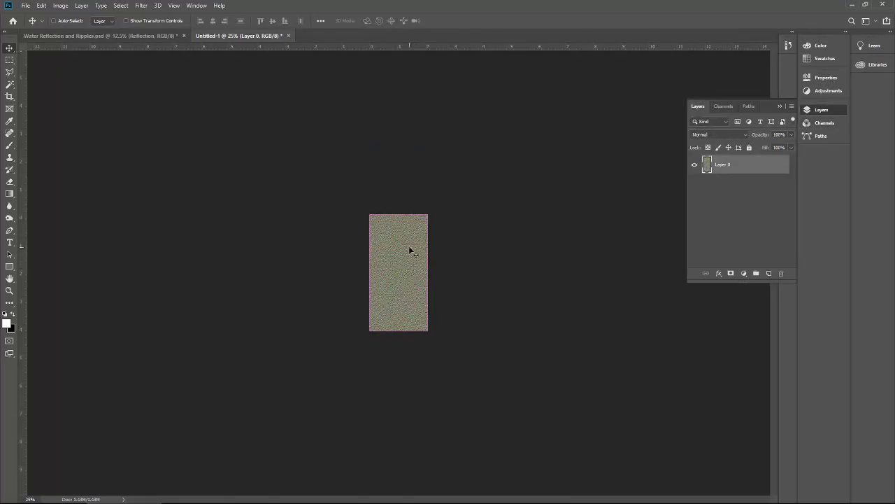
key(ctrl+minus)
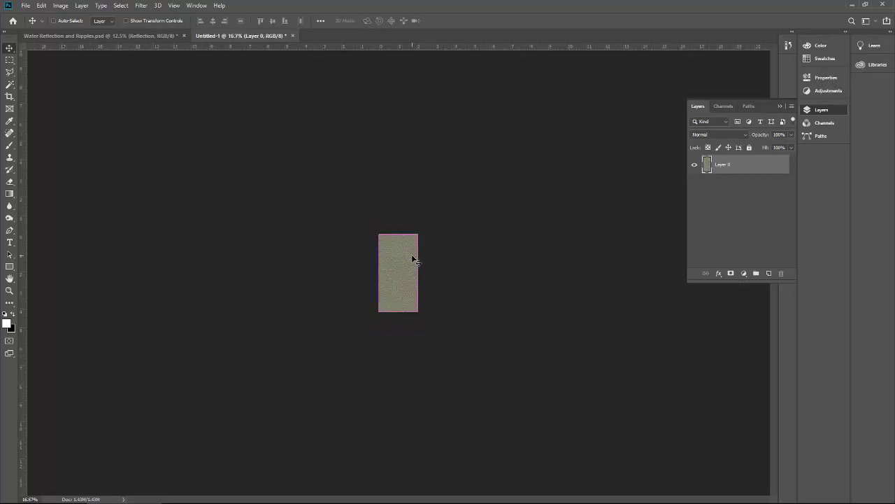
key(ctrl+minus)
key(ctrl+t)
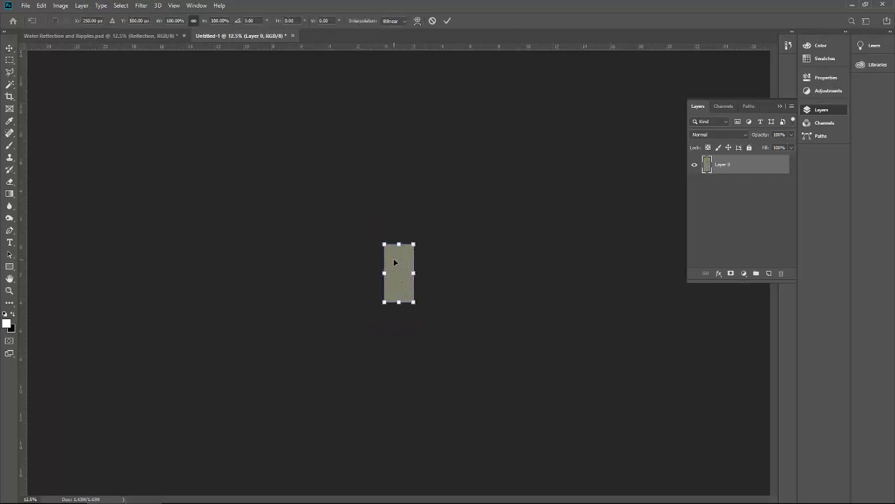
Step: Apply a Perspective transform widening Layer 0's bottom, then check the ripples at 100% and zoomed out
right_click(394, 263)
click(427, 311)
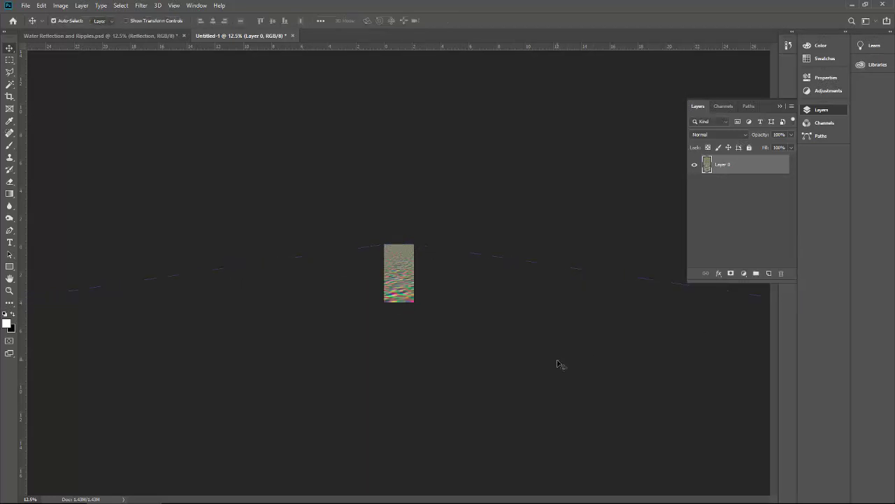
key(ctrl+plus)
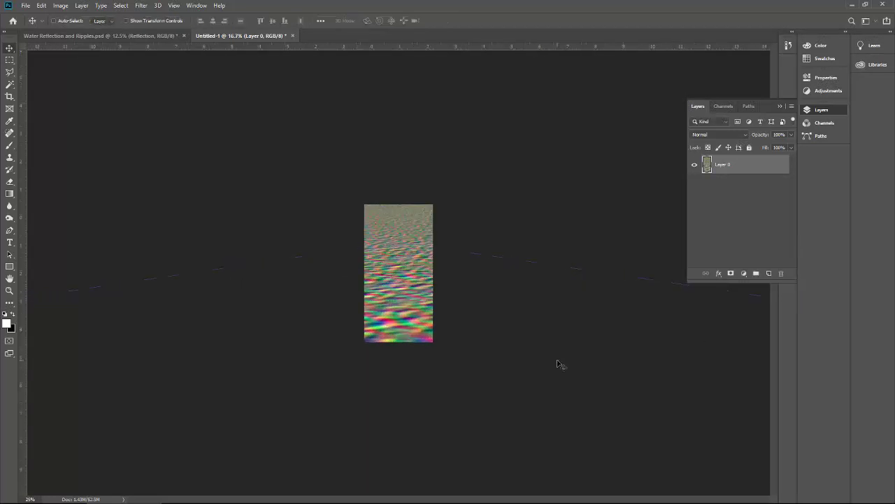
key(ctrl+1)
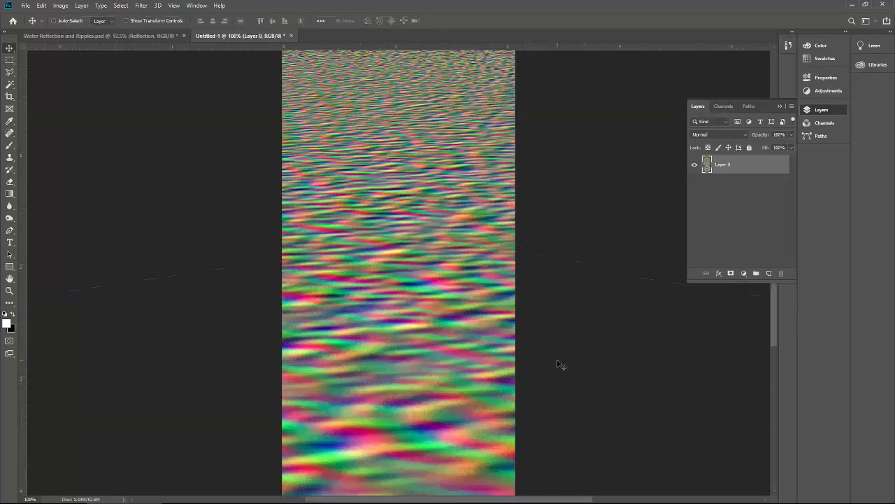
key(ctrl+minus)
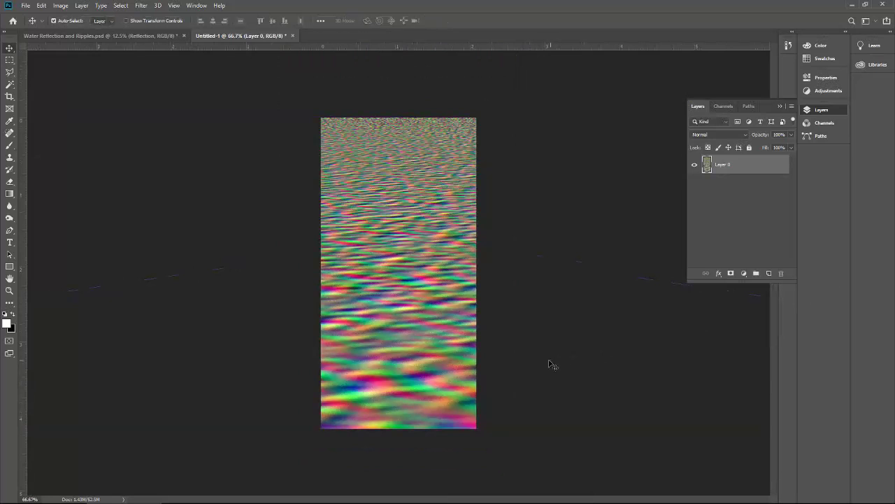
Step: Save the texture as Water Ripple.psd, replacing the old file, and return to Water Reflection and Ripples.psd
click(24, 5)
click(51, 102)
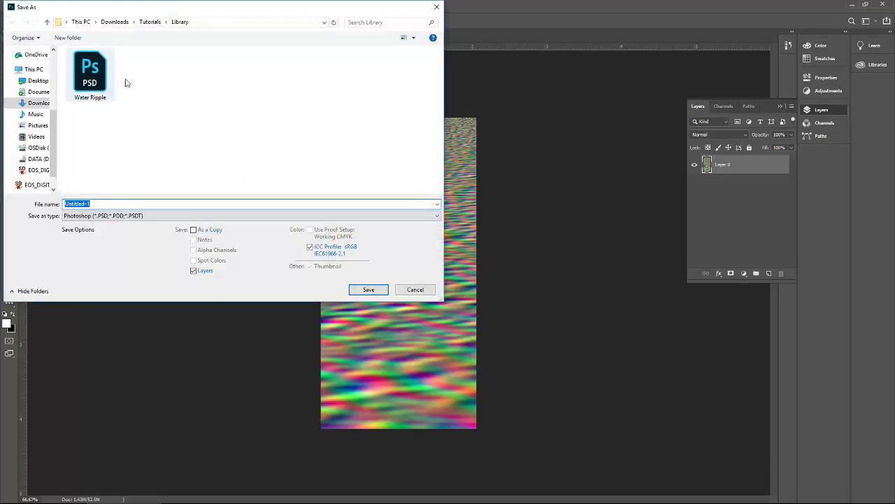
click(98, 82)
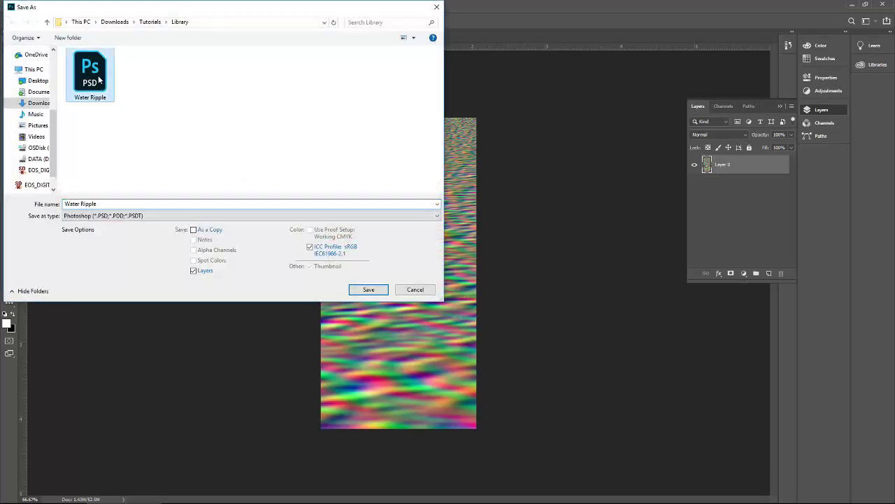
click(368, 290)
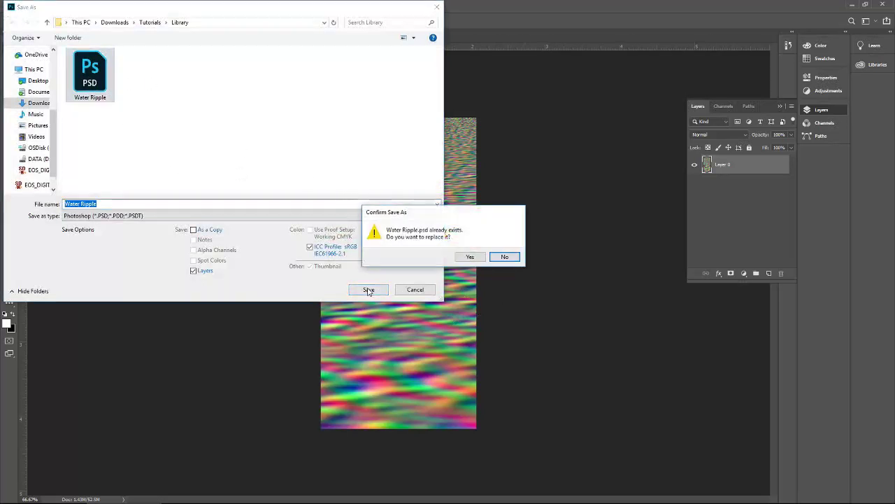
click(477, 259)
click(548, 141)
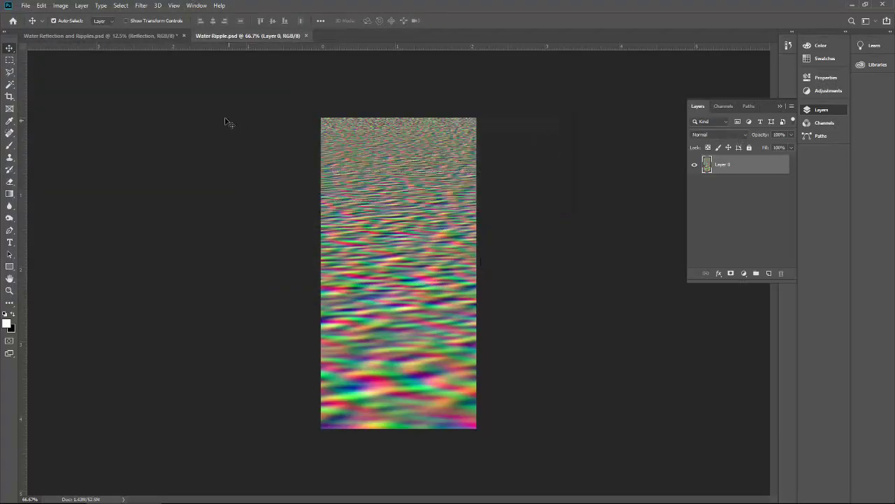
click(100, 37)
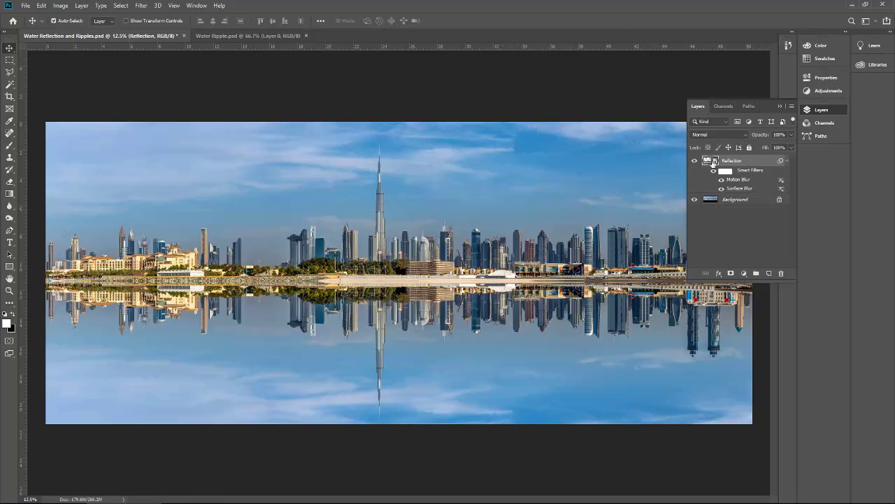
Step: Open Filter > Distort > Displace on the Reflection layer at scales 10/10 with Stretch To Fit
click(142, 5)
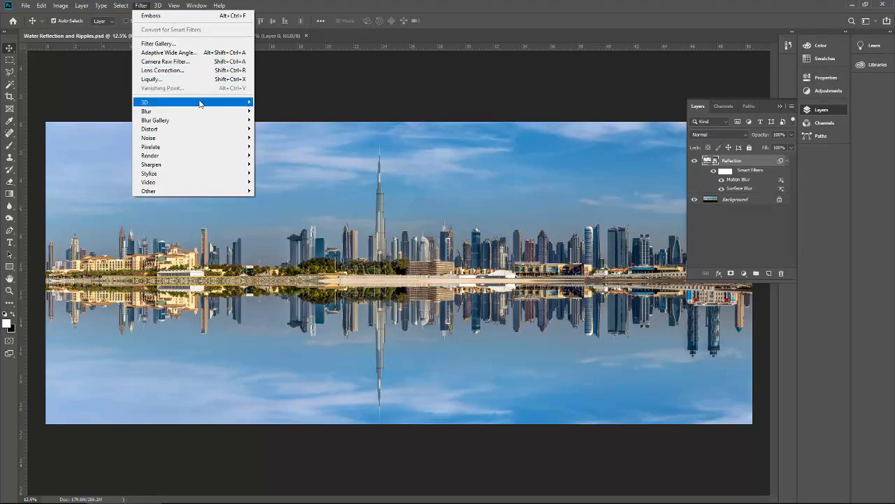
mouse_move(205, 131)
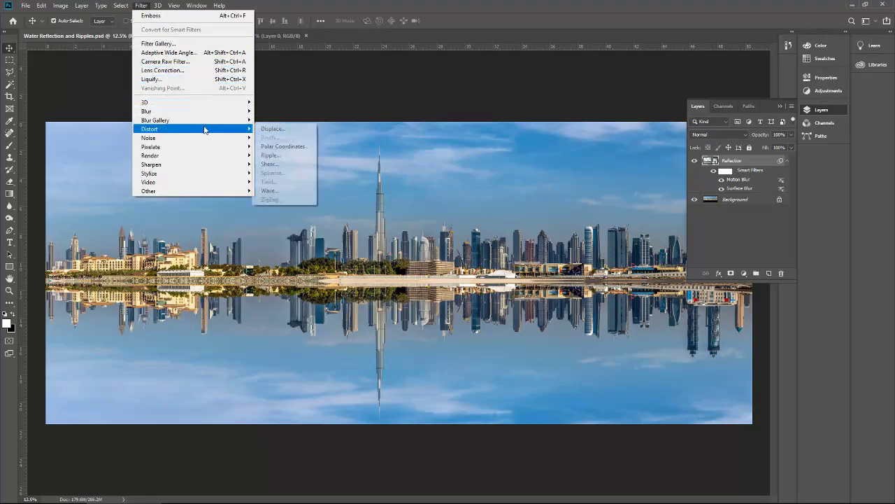
click(291, 128)
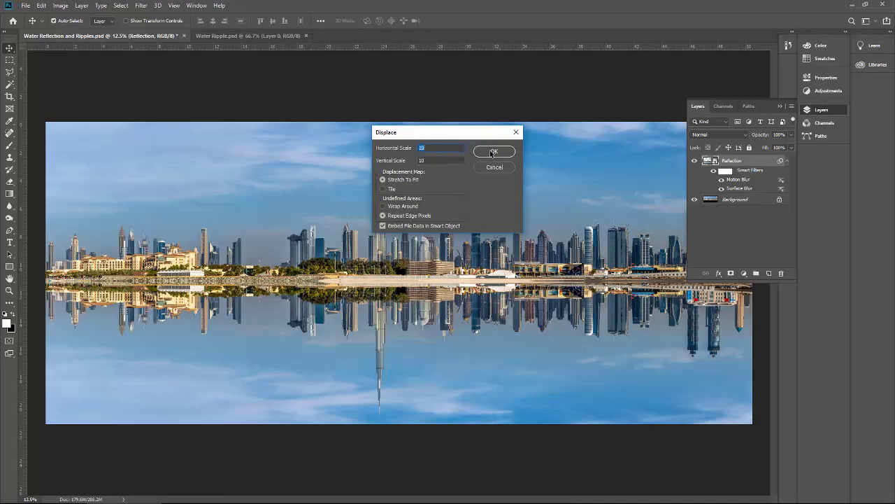
click(413, 182)
Step: Confirm the Displace settings and pick Water Ripple.psd as the displacement map
click(487, 151)
double_click(91, 66)
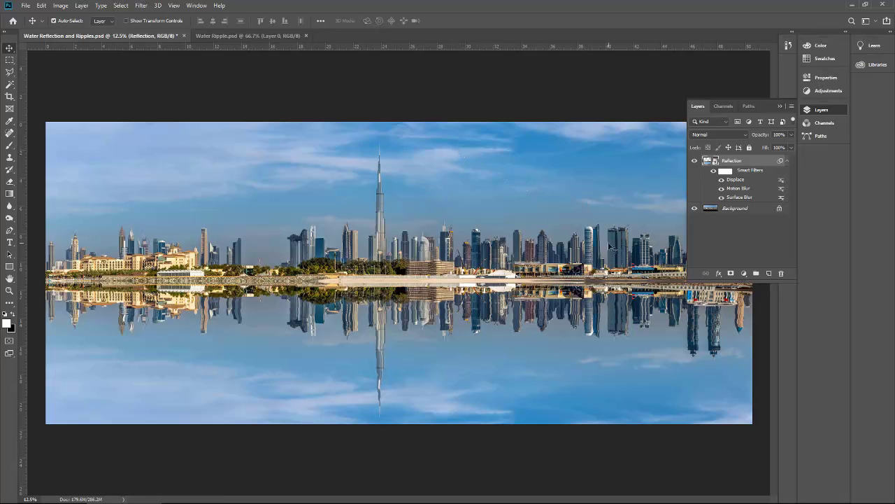
Step: Change the Displace filter to horizontal scale 8 and vertical scale 13, reapplying Water Ripple.psd as the map
double_click(735, 180)
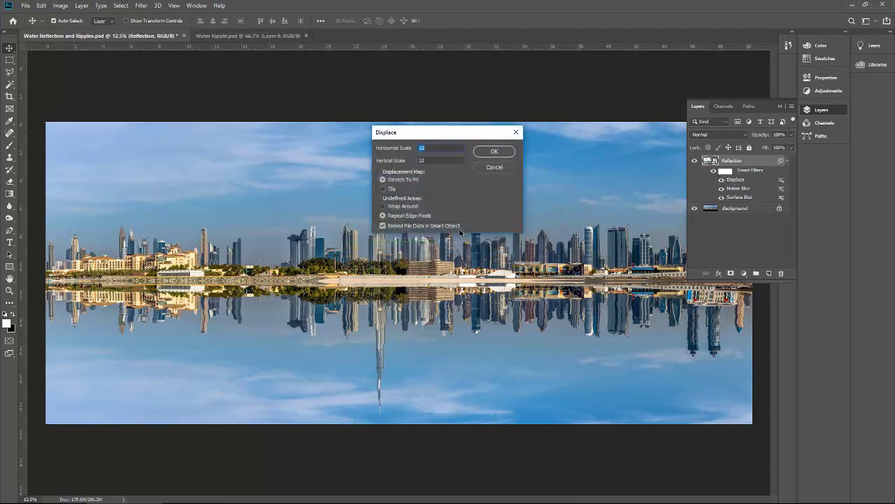
key(Tab)
text(13)
double_click(447, 147)
text(8)
click(494, 151)
double_click(101, 97)
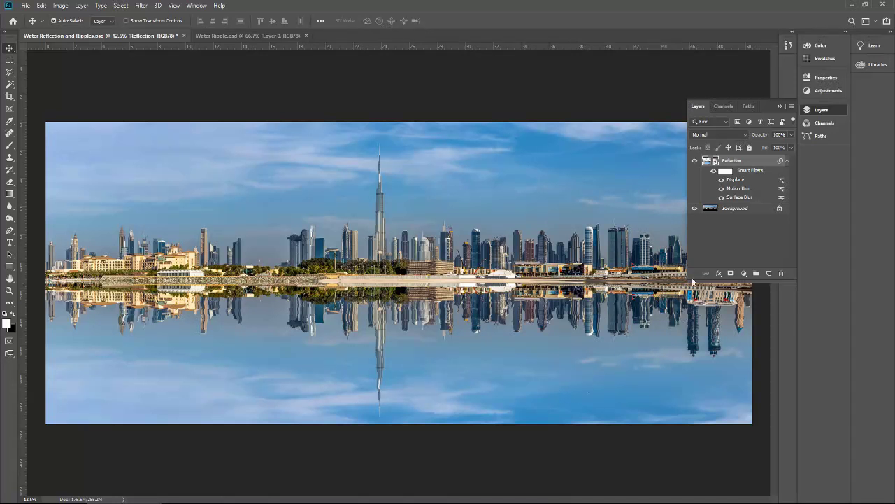
Step: Add empty Layer 1 above Reflection, select the reflected Gradient tool, and place a horizontal guide at the waterline
click(770, 274)
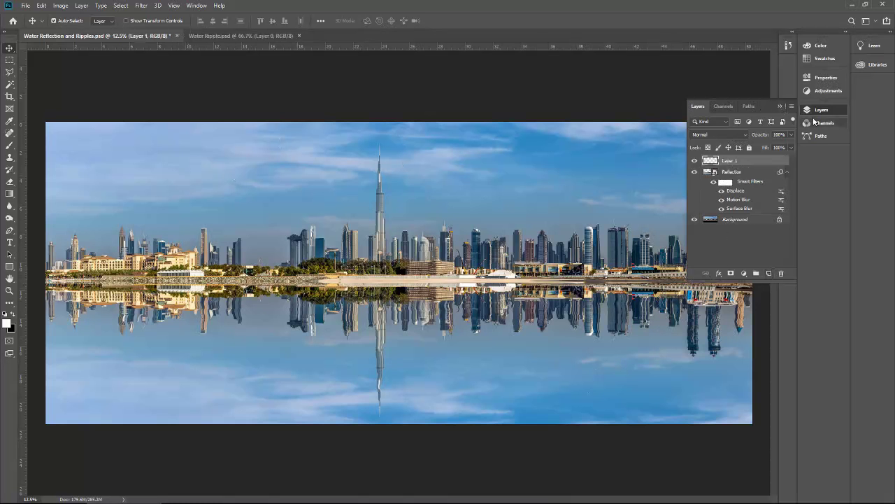
click(815, 110)
click(9, 193)
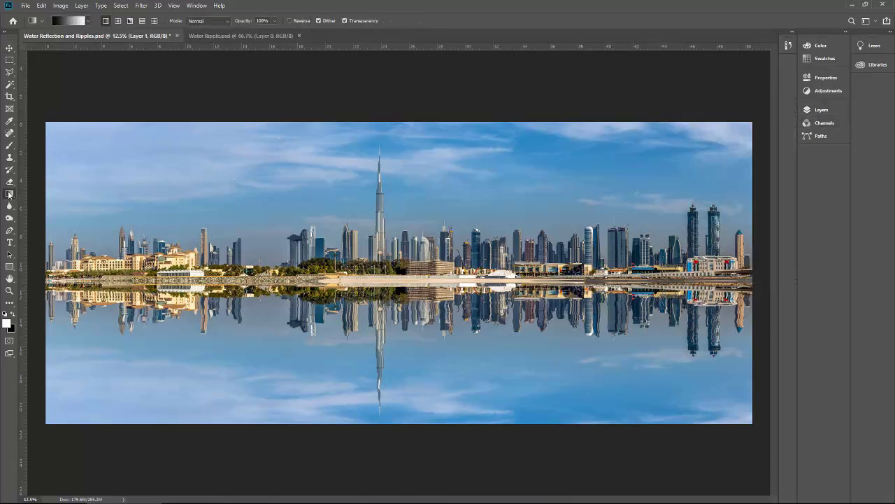
click(87, 22)
click(87, 22)
click(142, 20)
drag(469, 47, 534, 281)
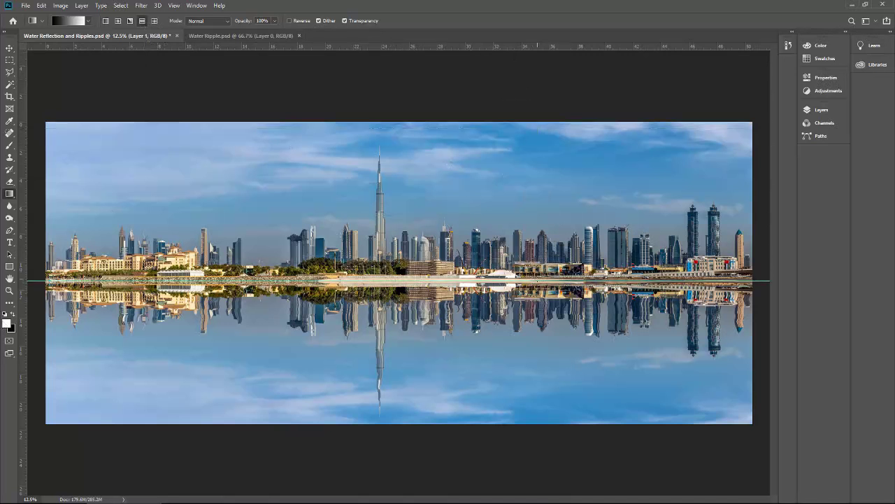
Step: Toggle visibility of the Reflection and Background layers to compare them, leaving both visible
click(825, 111)
click(695, 171)
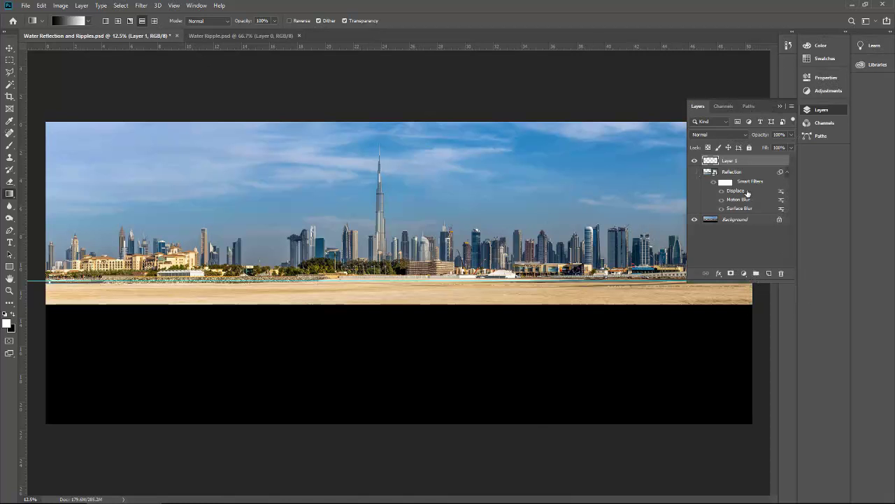
click(695, 172)
click(694, 219)
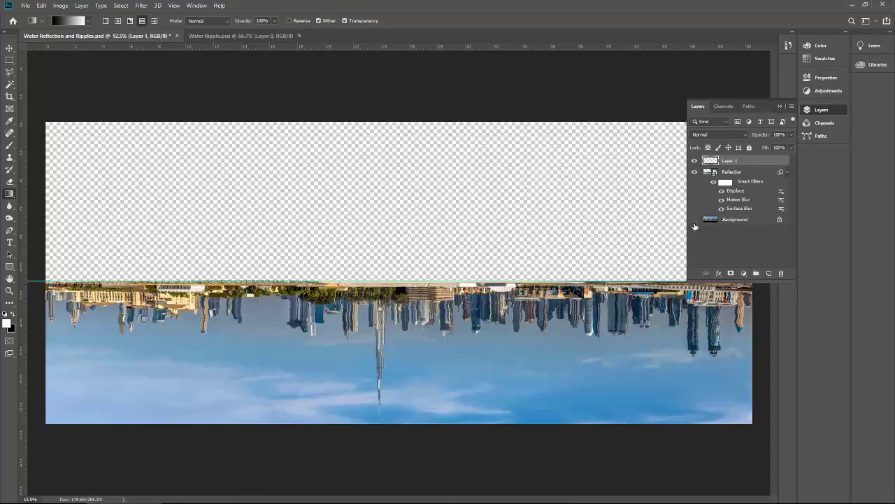
click(695, 220)
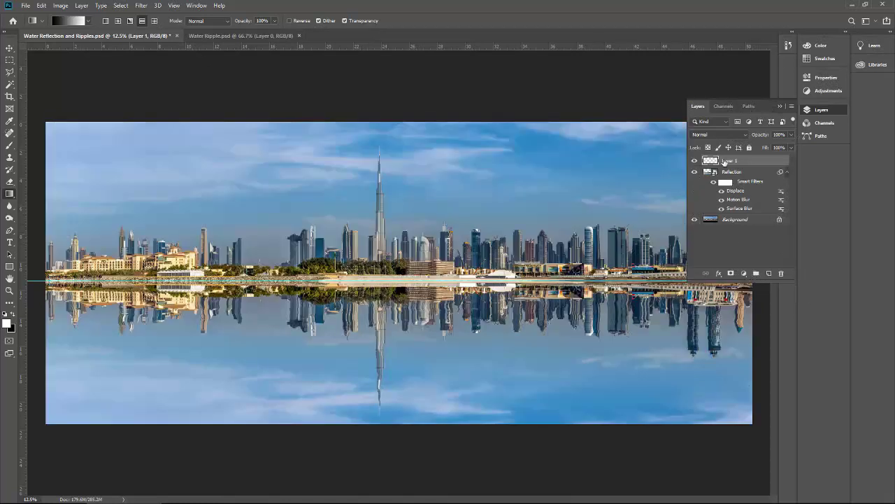
click(781, 105)
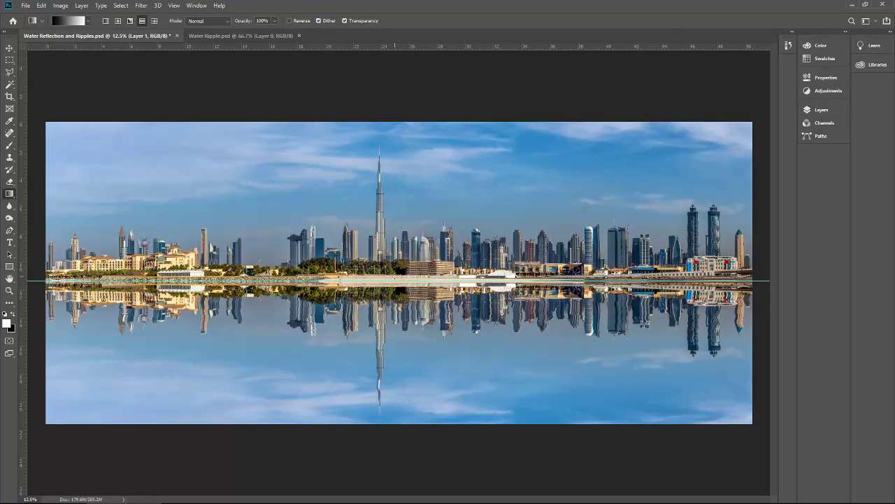
Step: Draw a reflected gradient band on Layer 1, nudge it down onto the waterline, and set Multiply blend mode
drag(395, 278, 396, 286)
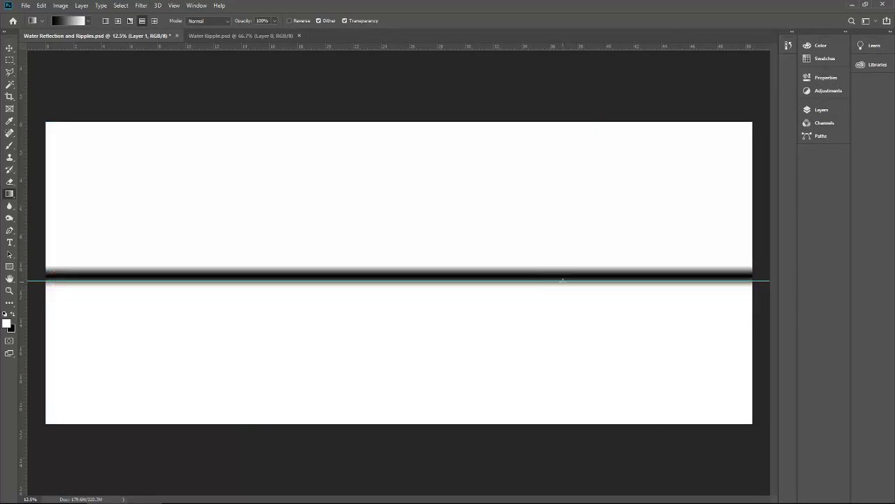
click(9, 47)
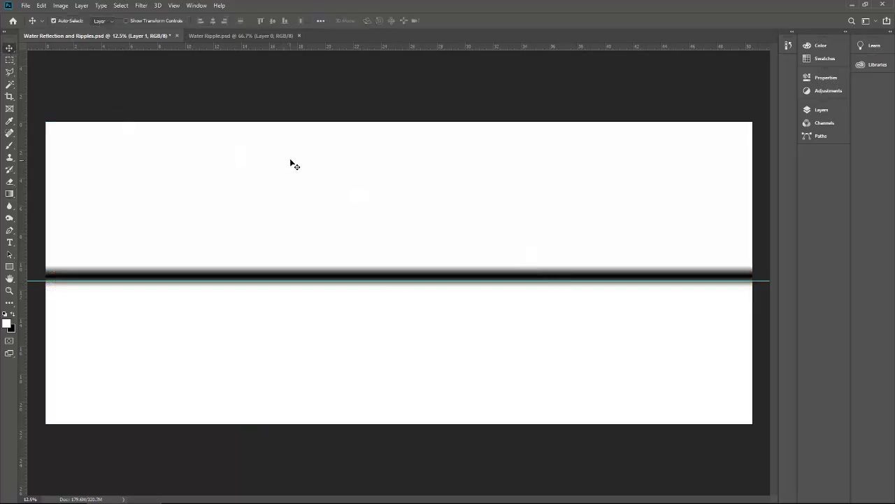
key(shift+Down)
key(shift+Down)
key(shift+Down)
key(shift+Down)
key(shift+Down)
key(shift+Down)
key(shift+Down)
key(shift+Down)
key(shift+Down)
key(shift+Down)
key(shift+Down)
key(shift+Down)
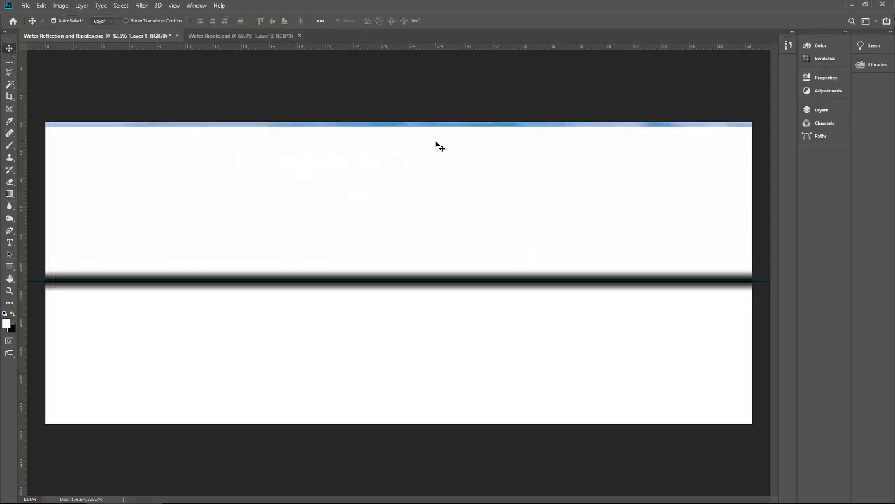
click(822, 110)
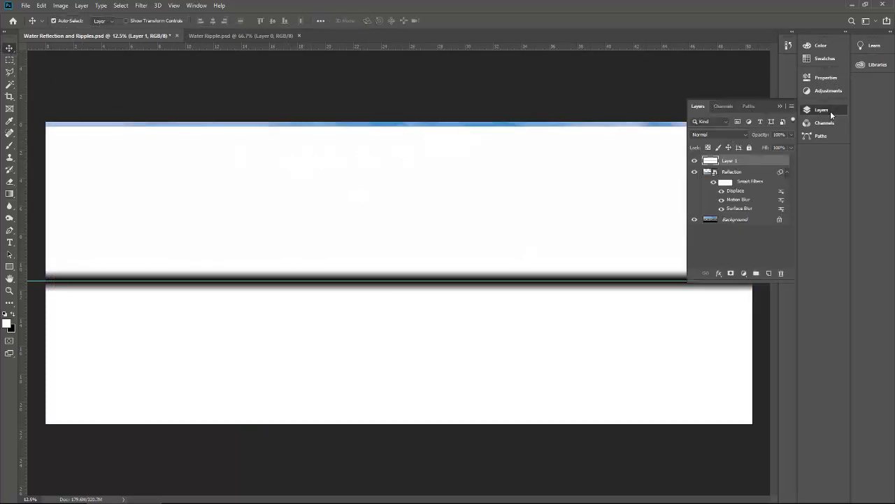
click(831, 114)
click(831, 114)
click(724, 136)
click(714, 170)
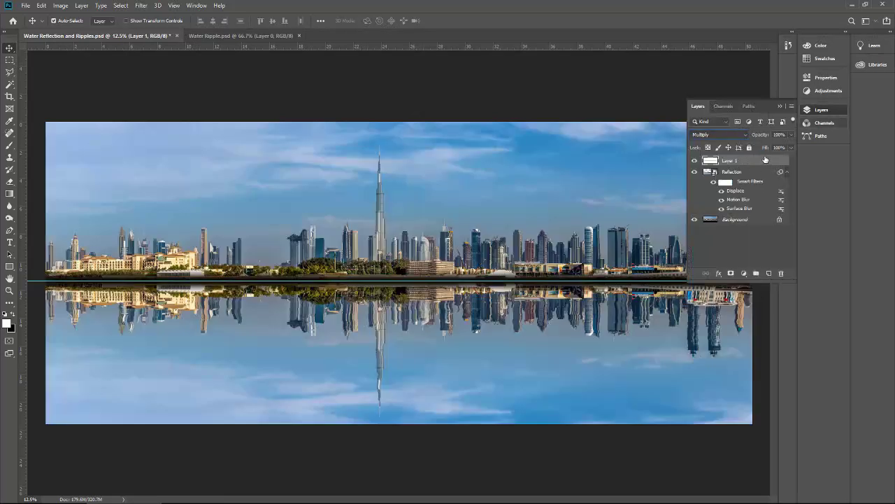
Step: Hide the guide and lower Layer 1's opacity to 19%
key(ctrl+semicolon)
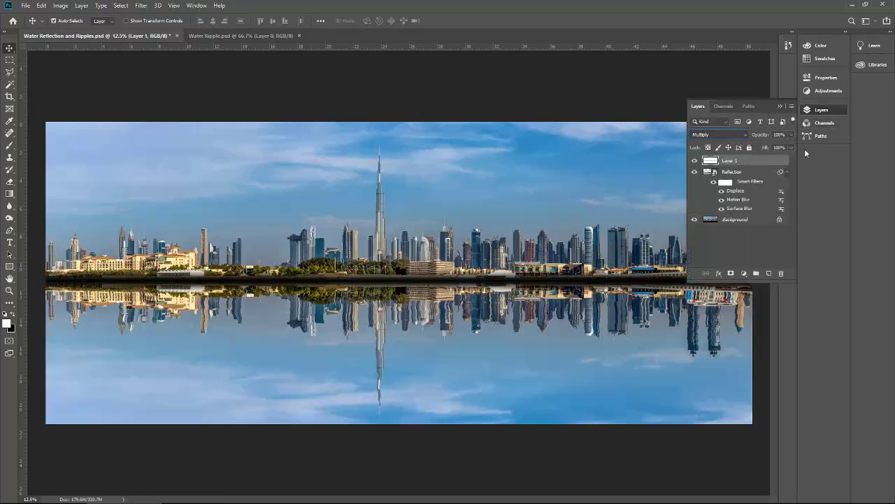
click(791, 135)
drag(792, 147, 747, 146)
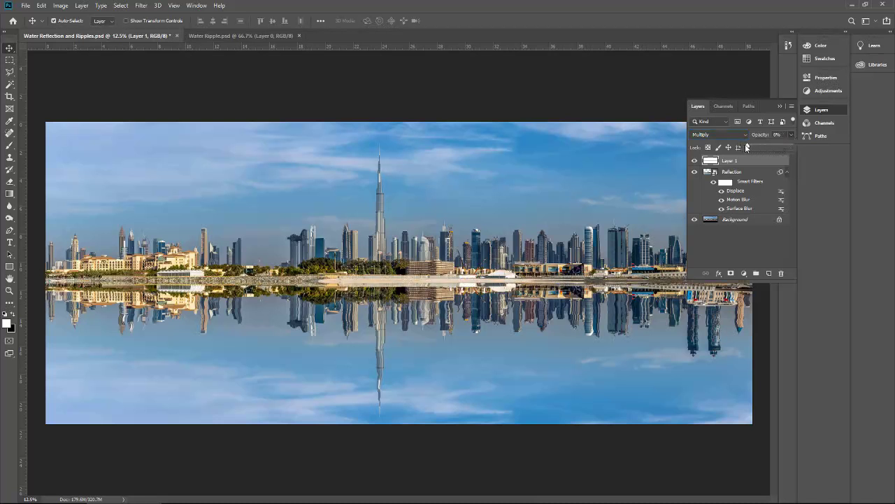
drag(747, 147, 753, 145)
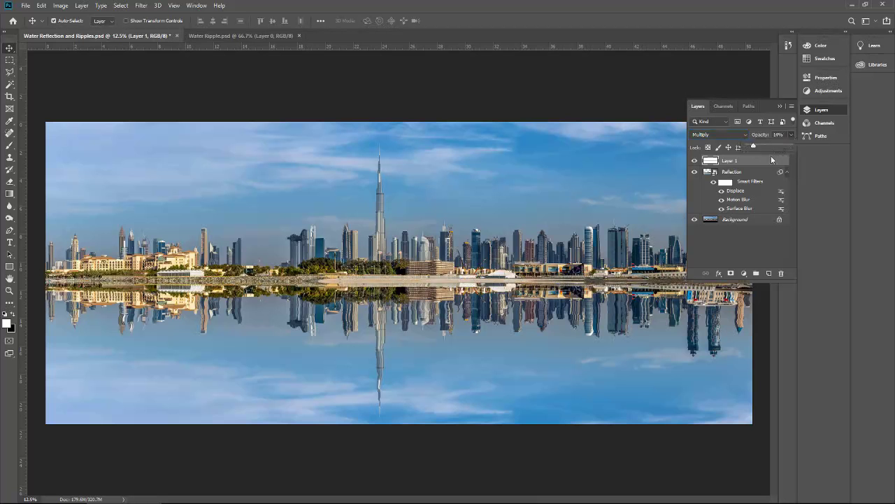
click(780, 106)
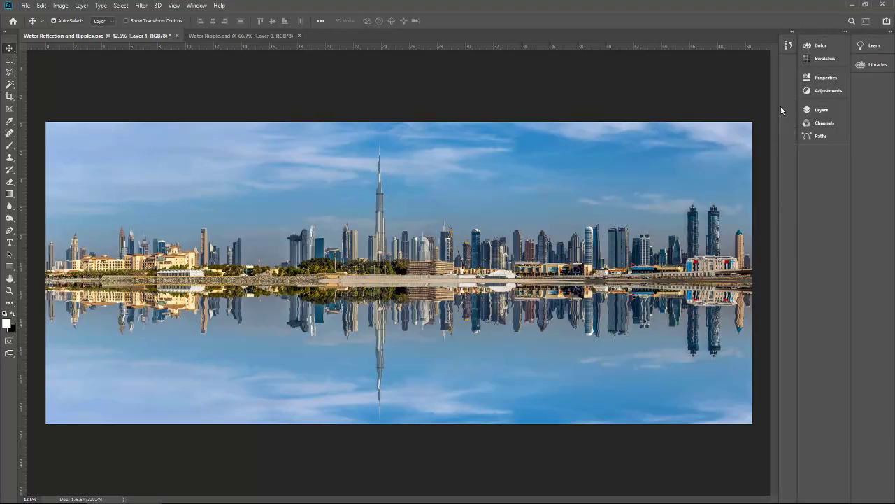
Step: On new Layer 2, draw a linear gradient from the bottom edge up to the tower tip
click(832, 108)
click(770, 273)
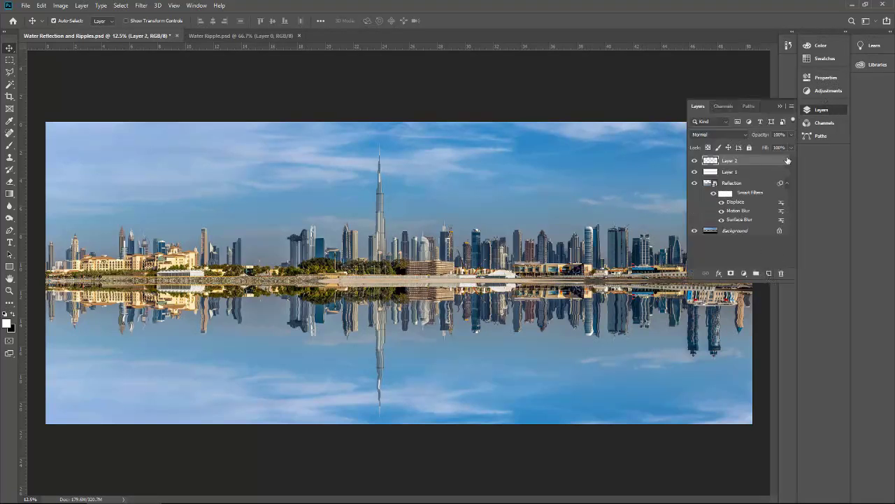
click(780, 105)
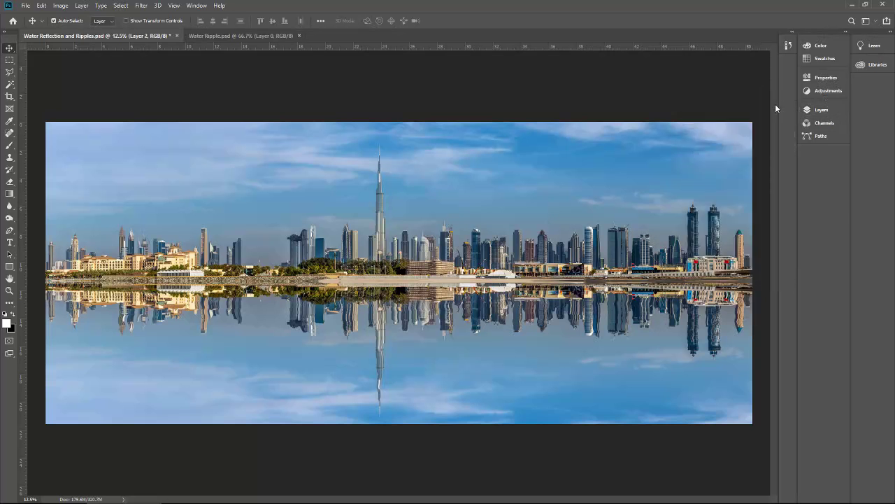
click(9, 194)
click(105, 20)
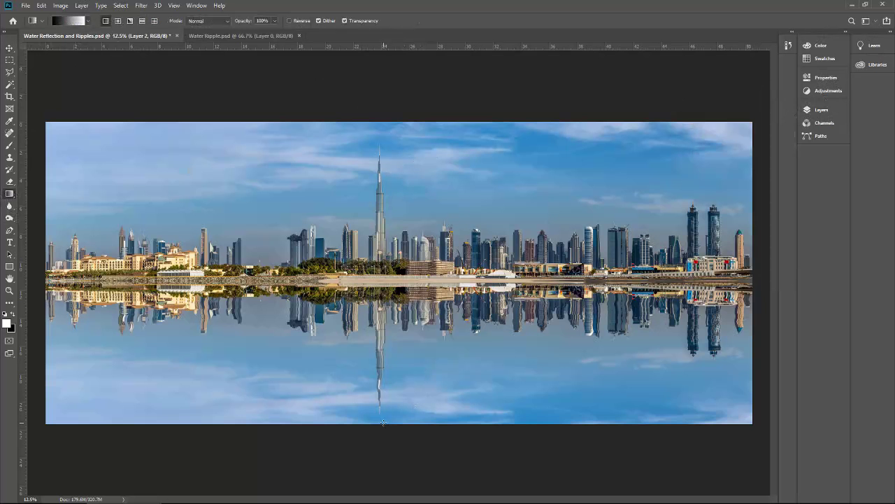
drag(383, 422, 380, 125)
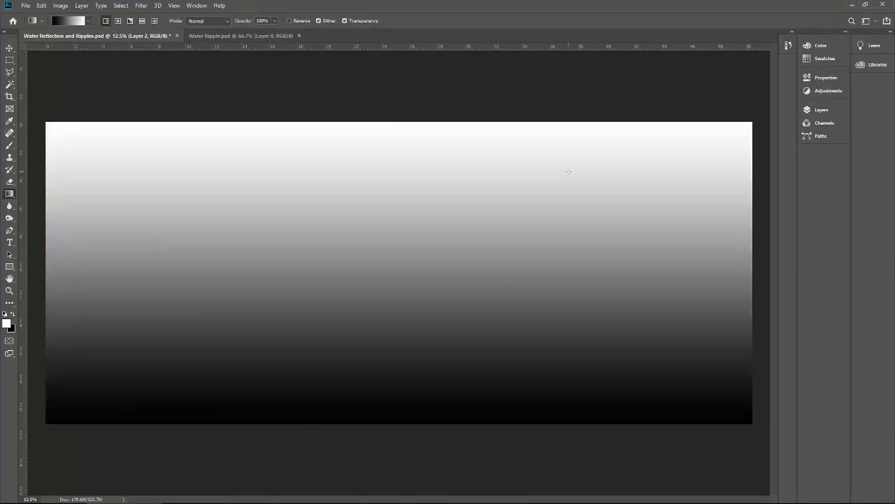
Step: Set Layer 2 to Multiply blend mode at roughly 22% opacity
click(823, 110)
click(718, 134)
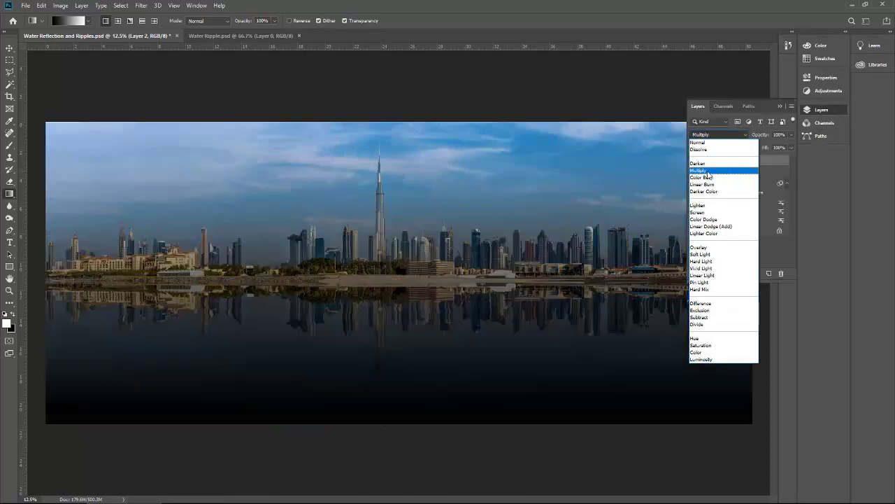
click(713, 170)
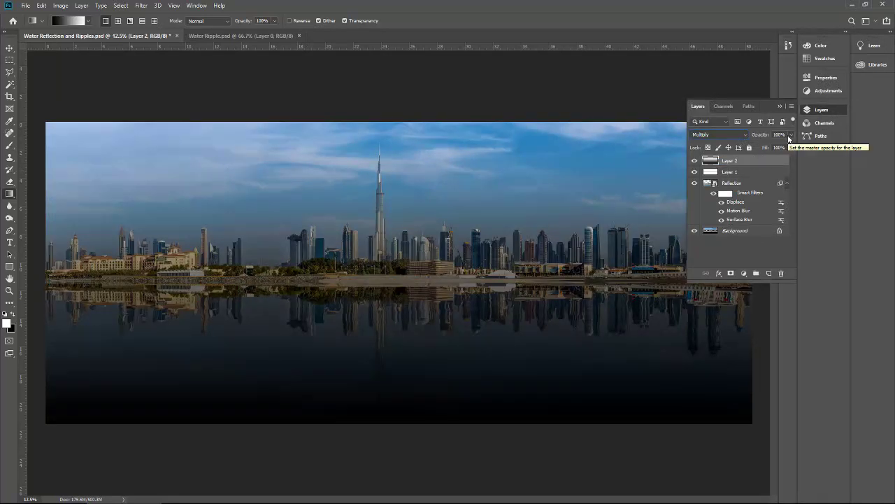
drag(789, 139, 754, 146)
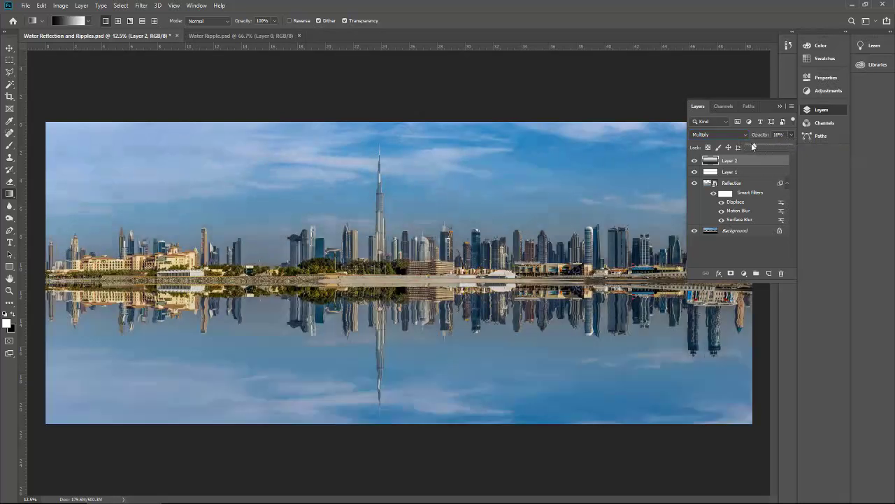
drag(753, 147, 757, 147)
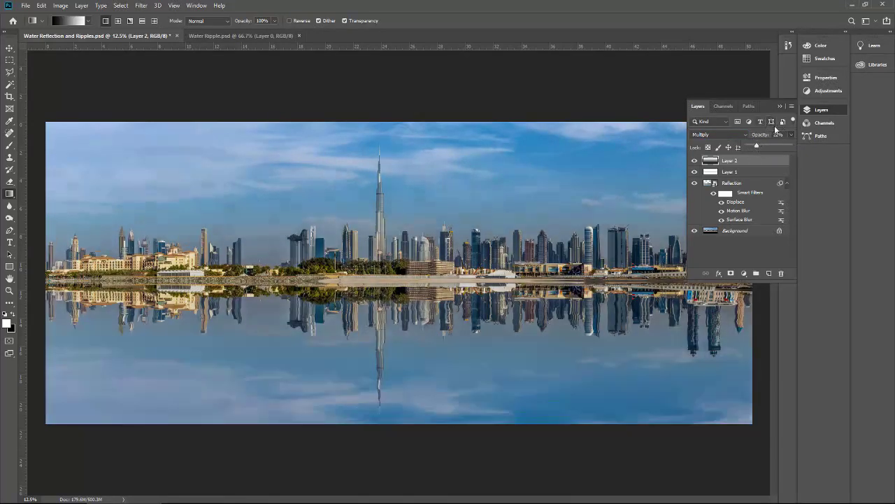
Step: On new Layer 3, paint soft white brush strokes across the lower water reflection
click(769, 273)
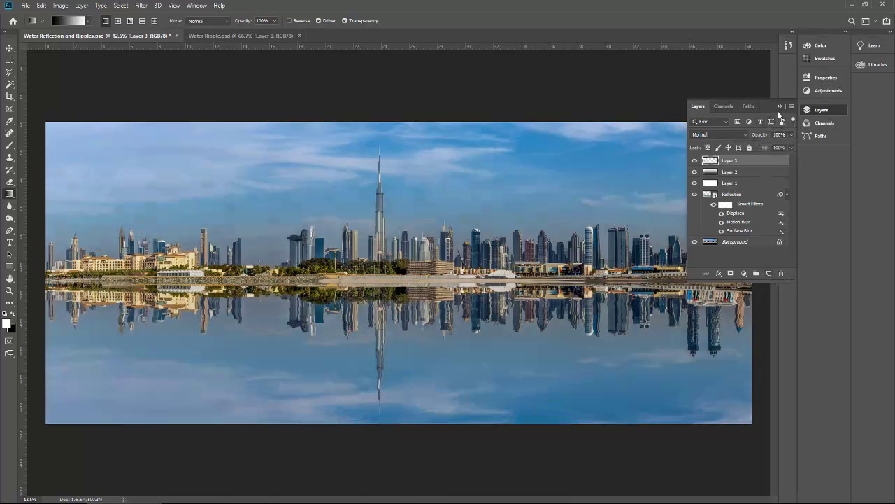
click(779, 106)
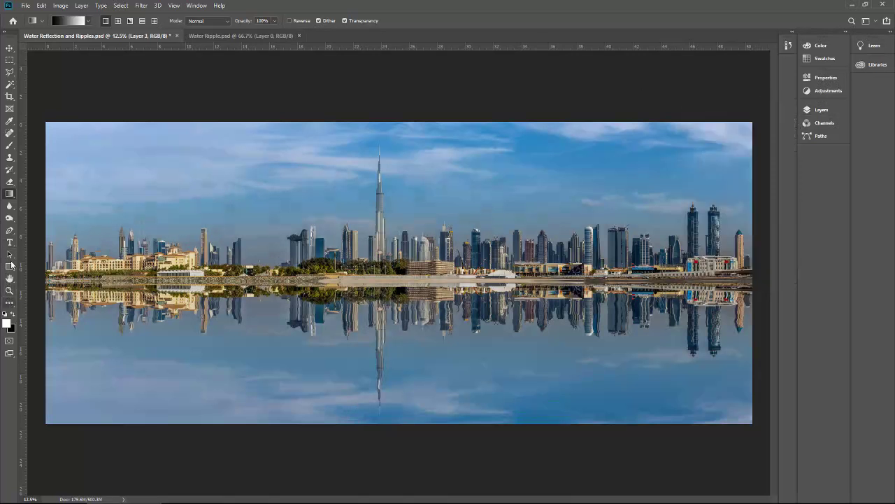
click(9, 144)
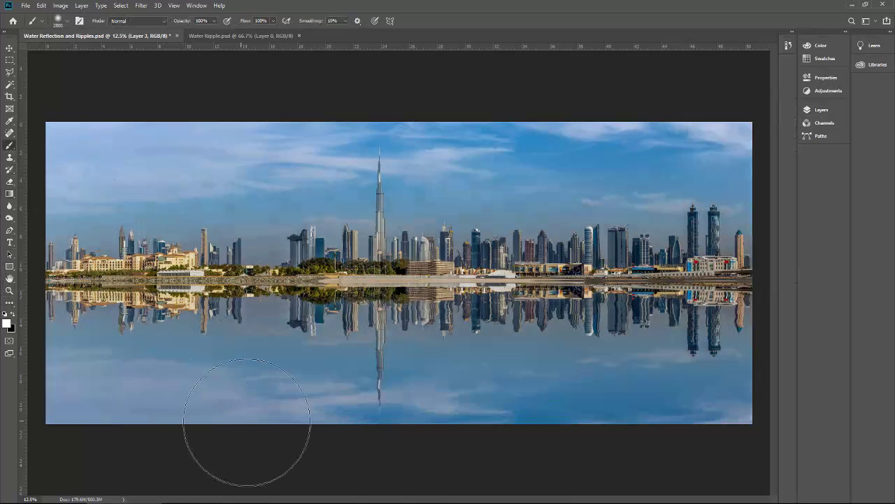
click(224, 388)
mouse_move(353, 414)
mouse_down()
mouse_move(406, 415)
mouse_move(437, 405)
mouse_move(523, 437)
mouse_move(577, 428)
mouse_move(616, 445)
mouse_up()
mouse_move(722, 435)
mouse_down()
mouse_move(744, 429)
mouse_move(303, 426)
mouse_move(62, 409)
mouse_move(99, 394)
mouse_move(78, 400)
mouse_move(344, 407)
mouse_move(566, 394)
mouse_move(505, 389)
mouse_move(439, 410)
mouse_up()
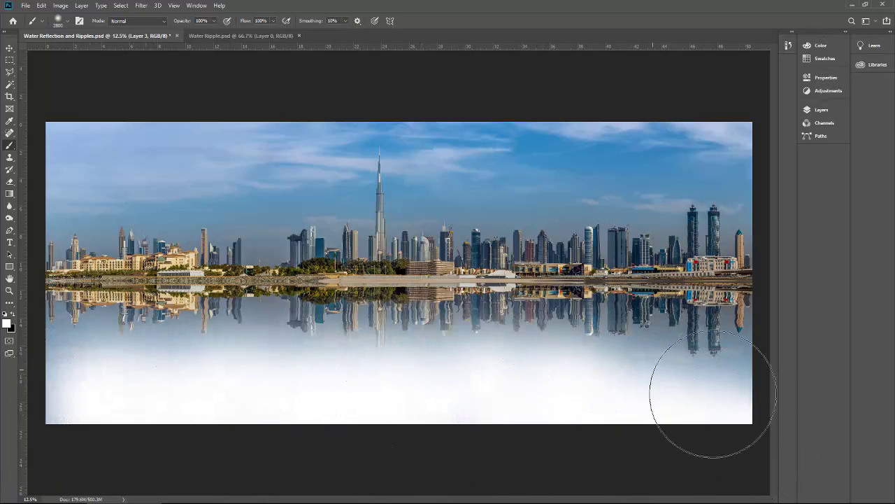
mouse_move(729, 399)
mouse_down()
mouse_move(666, 372)
mouse_move(699, 381)
mouse_up()
drag(91, 380, 130, 400)
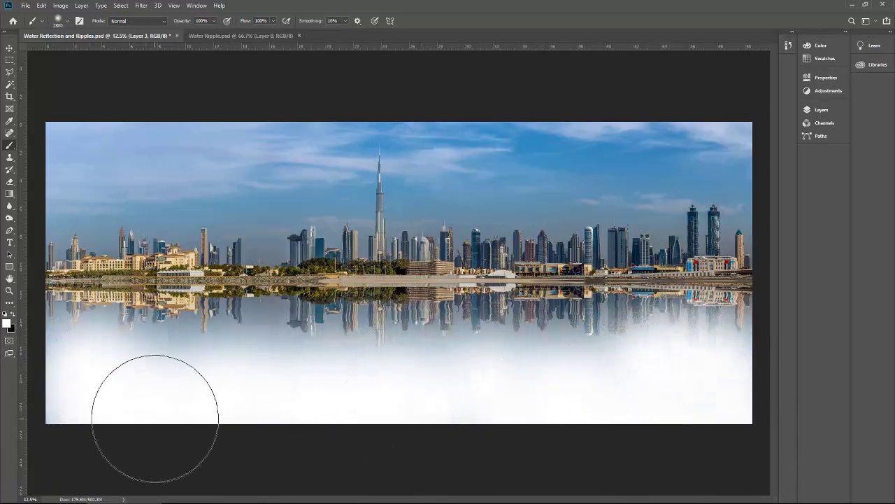
Step: Lower Layer 3's opacity to about 35% so the reflection shows through
click(821, 110)
click(791, 134)
drag(791, 147, 763, 146)
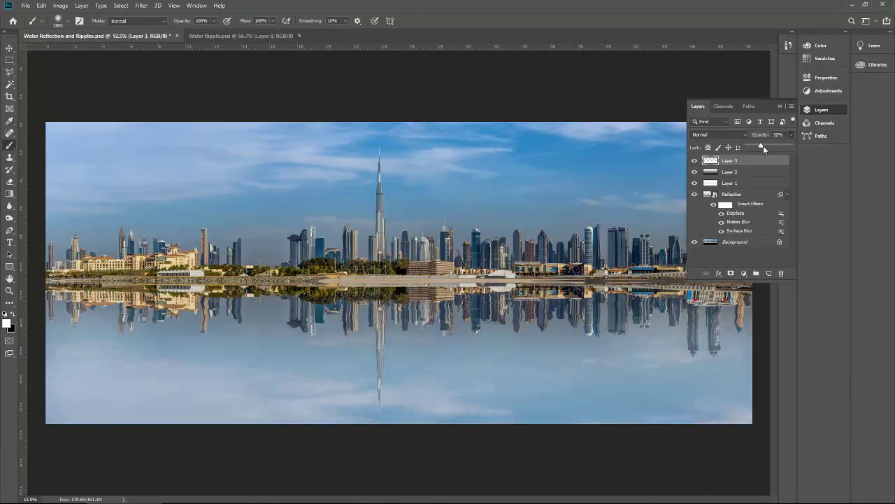
click(794, 88)
key(v)
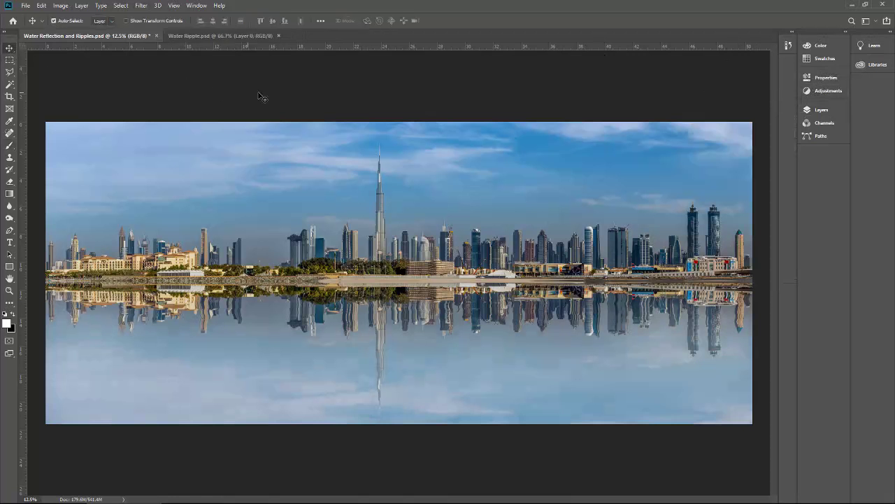